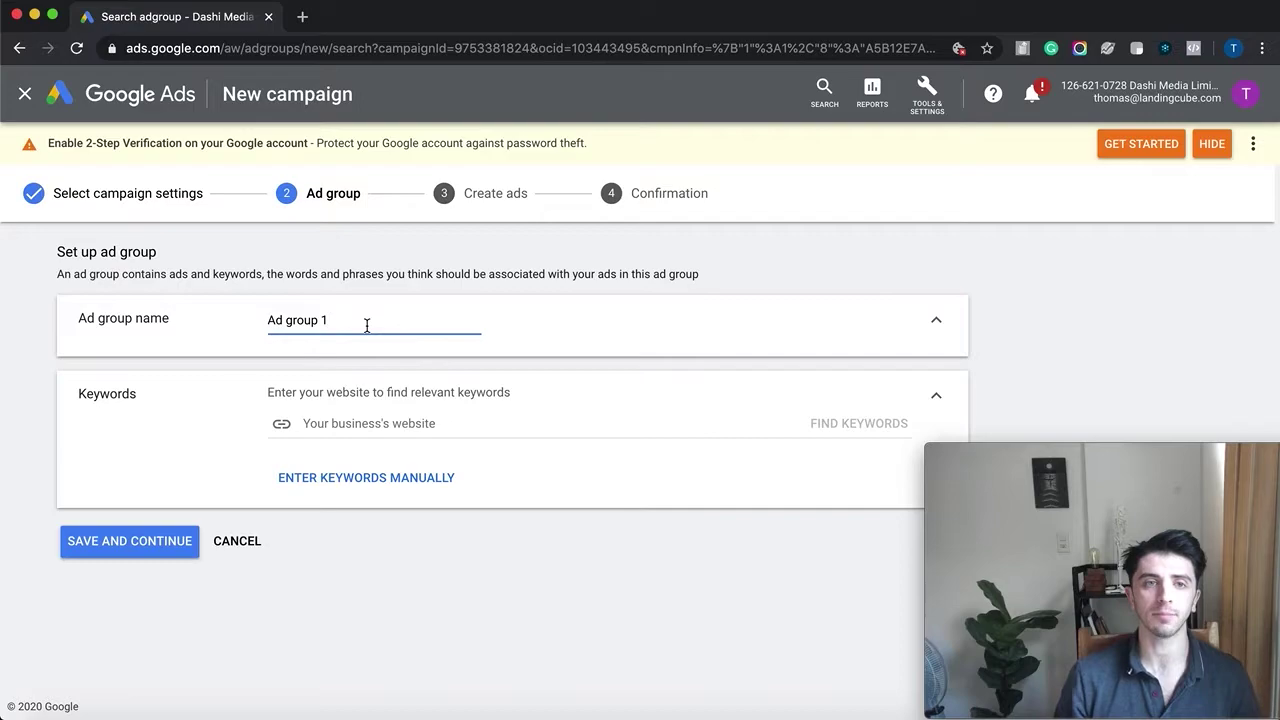
Open the security camera promo page on pages.landingcube.com in a new tab, closing the extra dashboard tab and the campaign status box.
left_click(302, 17)
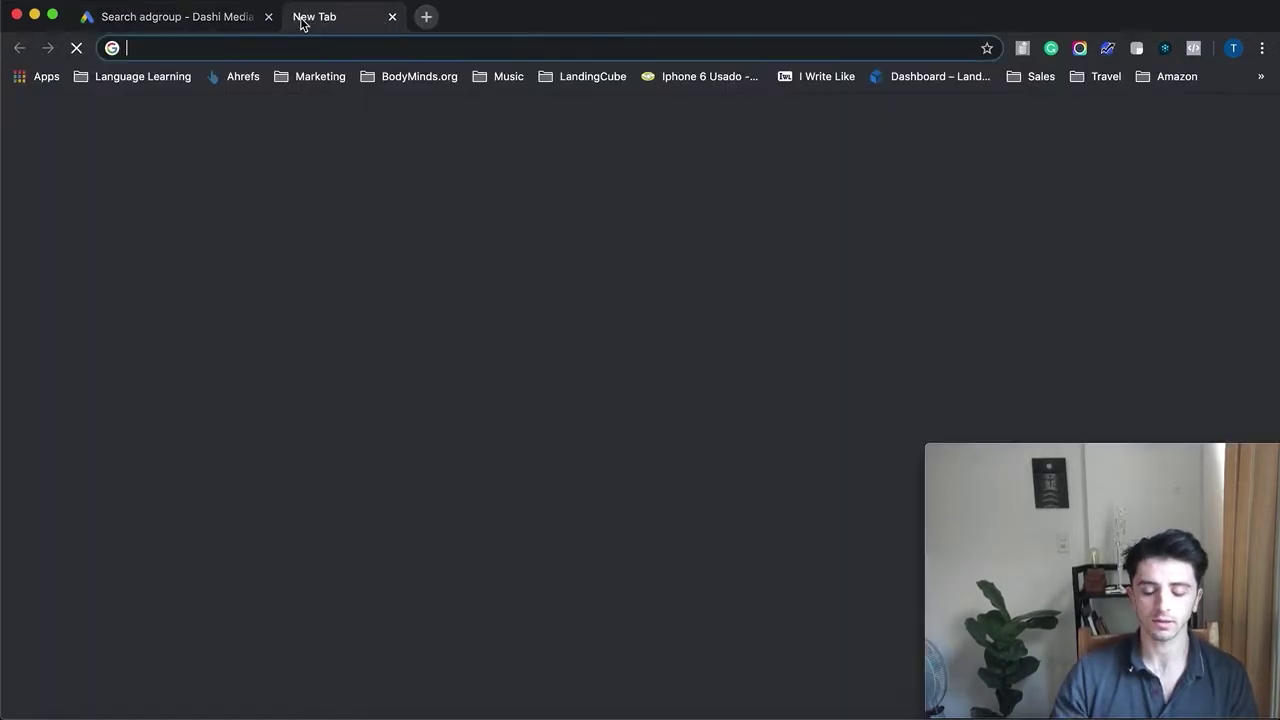
type("page")
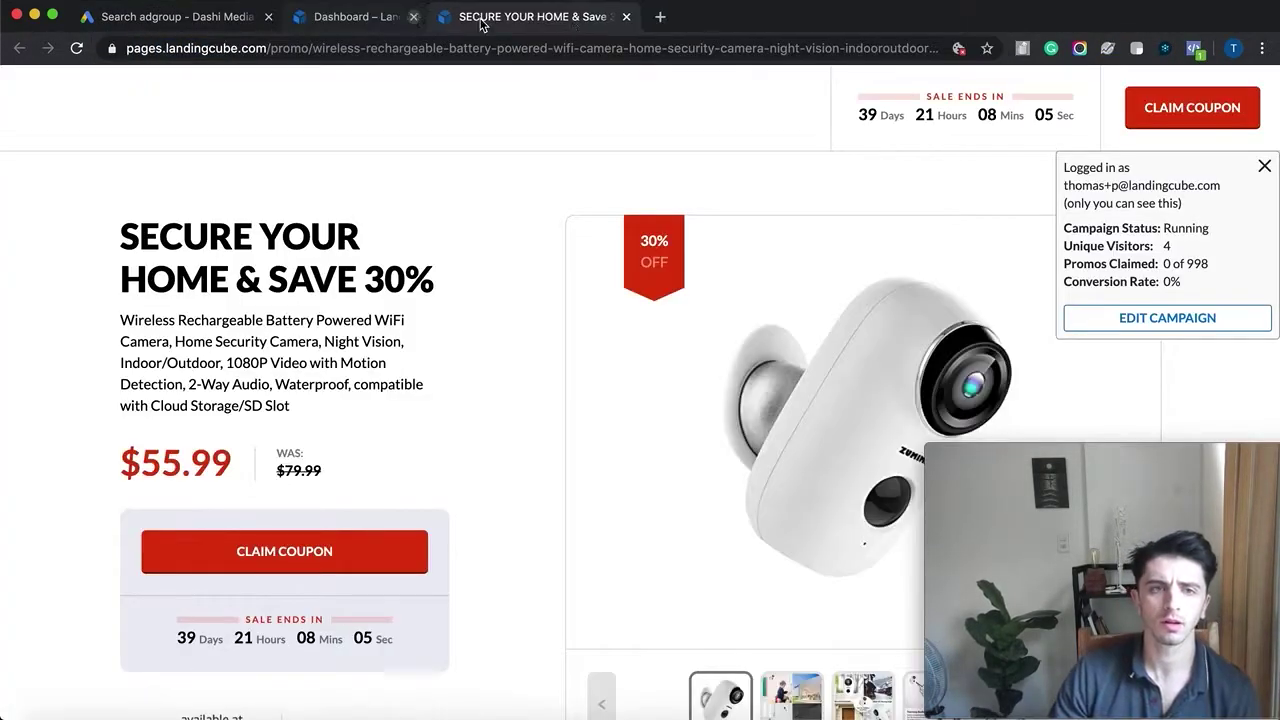
left_click(413, 17)
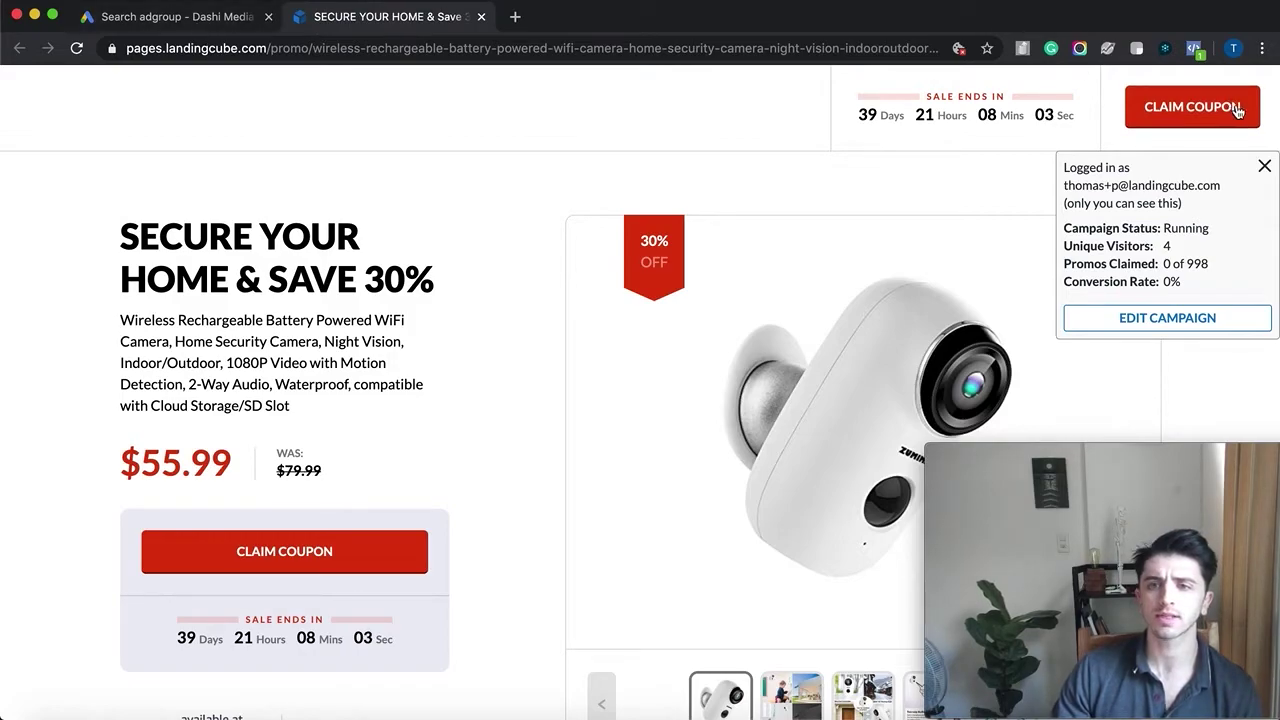
left_click(1264, 166)
Examine the landing page's headline, price and product description for phrases that could serve as keywords.
scroll(525, 287, "down", 1)
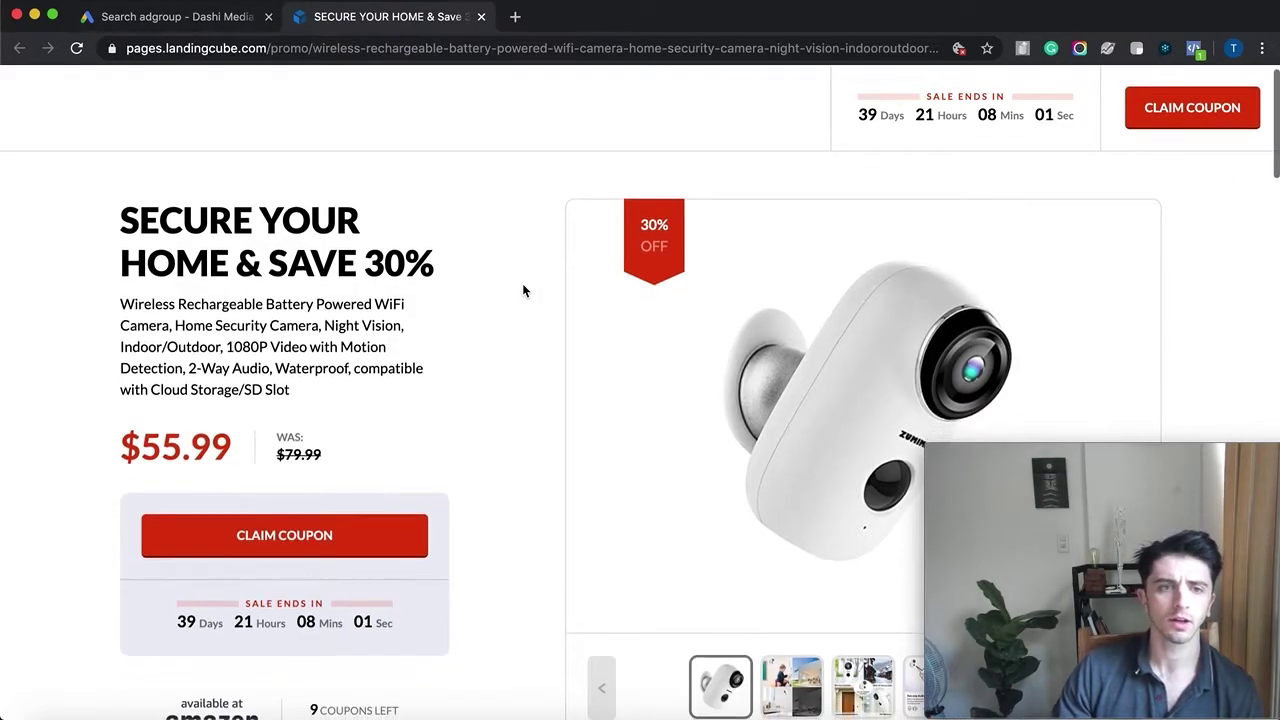
scroll(440, 309, "down", 2)
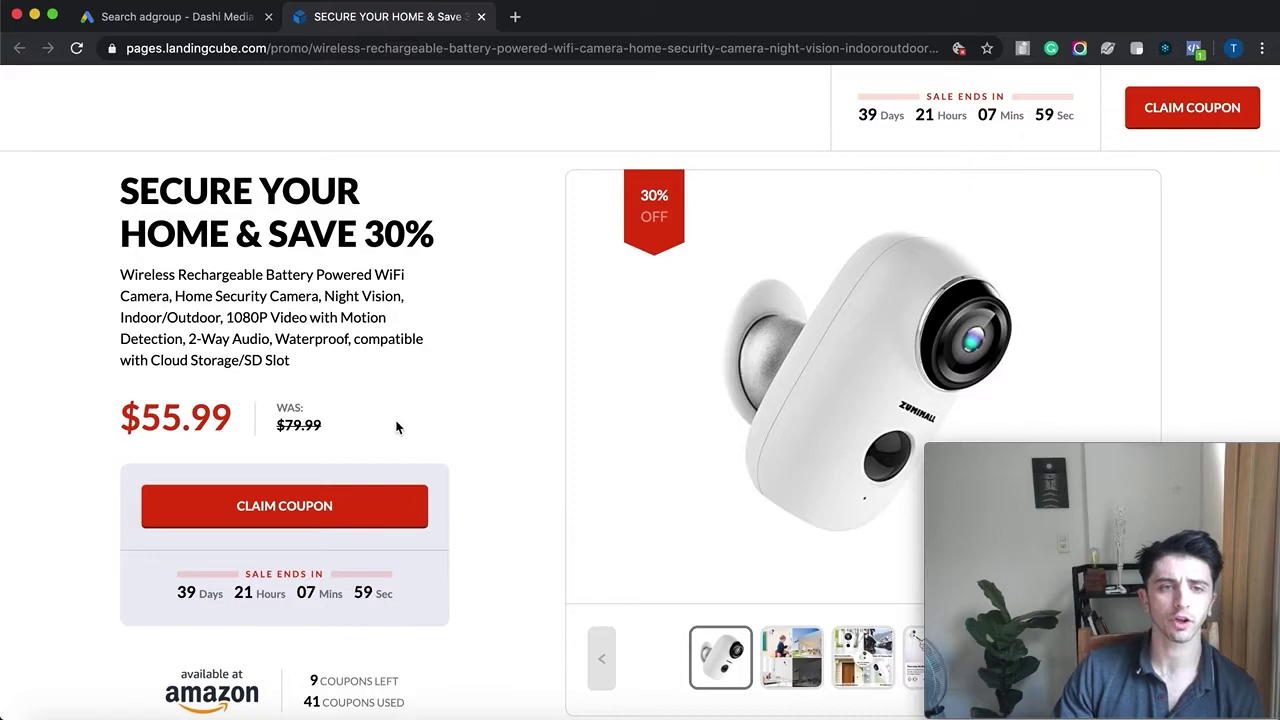
scroll(408, 437, "down", 2)
scroll(557, 332, "up", 3)
scroll(400, 300, "down", 1)
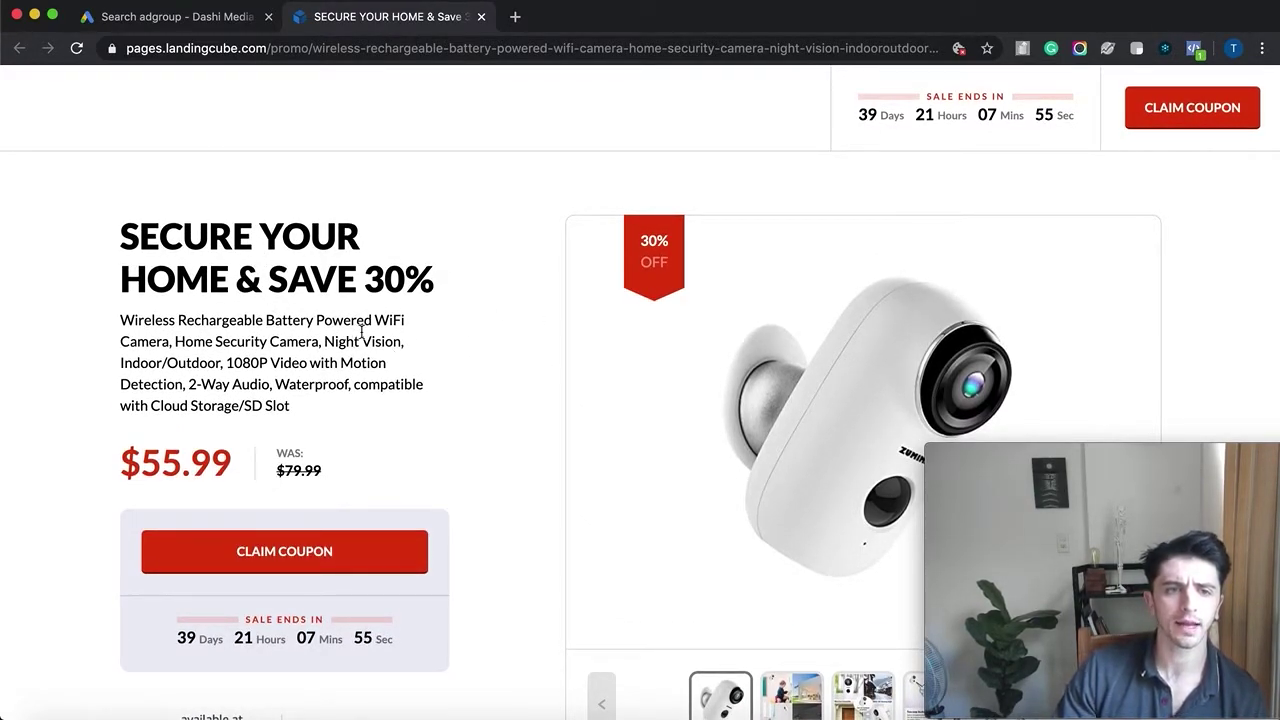
scroll(423, 314, "down", 1)
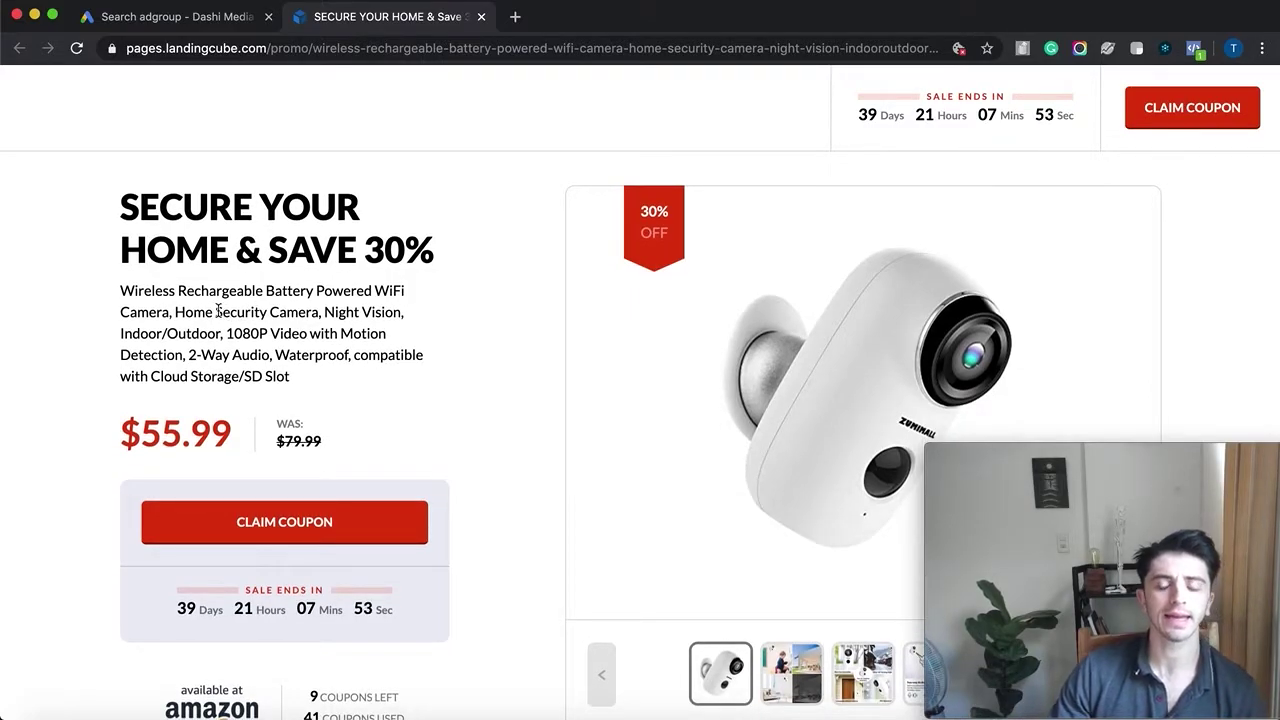
left_click_drag(213, 310, 302, 308)
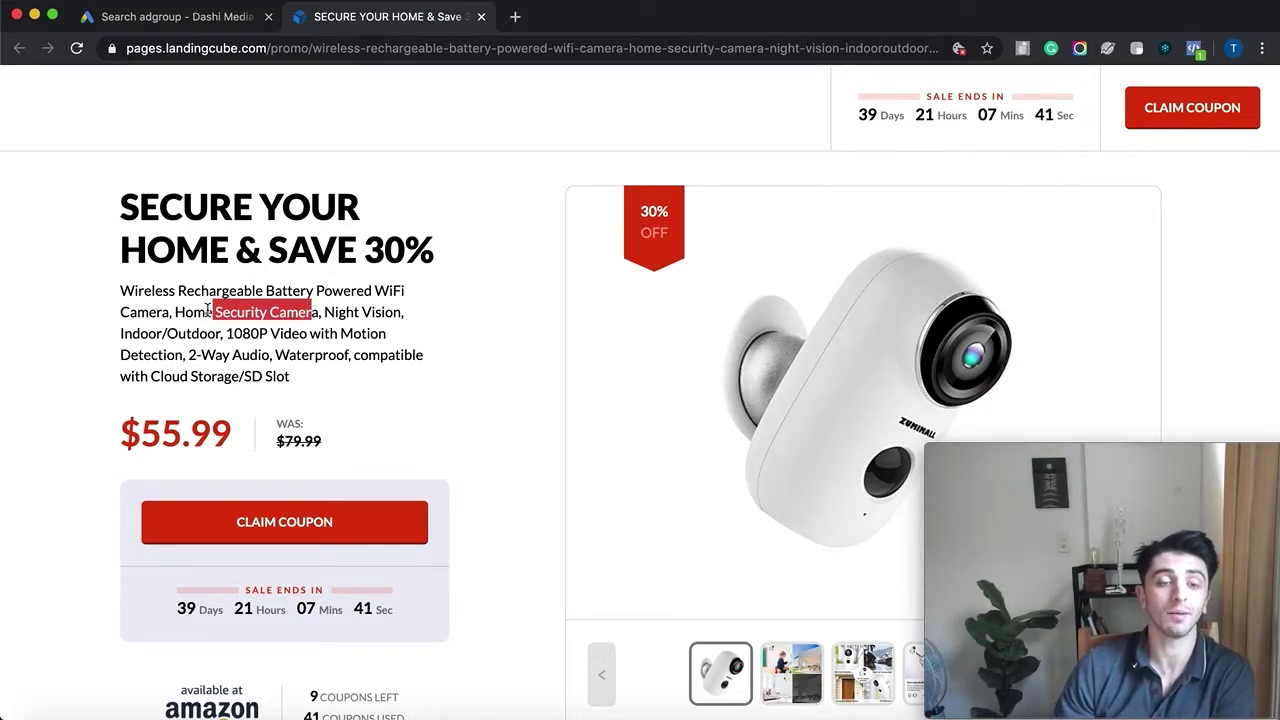
left_click(250, 266)
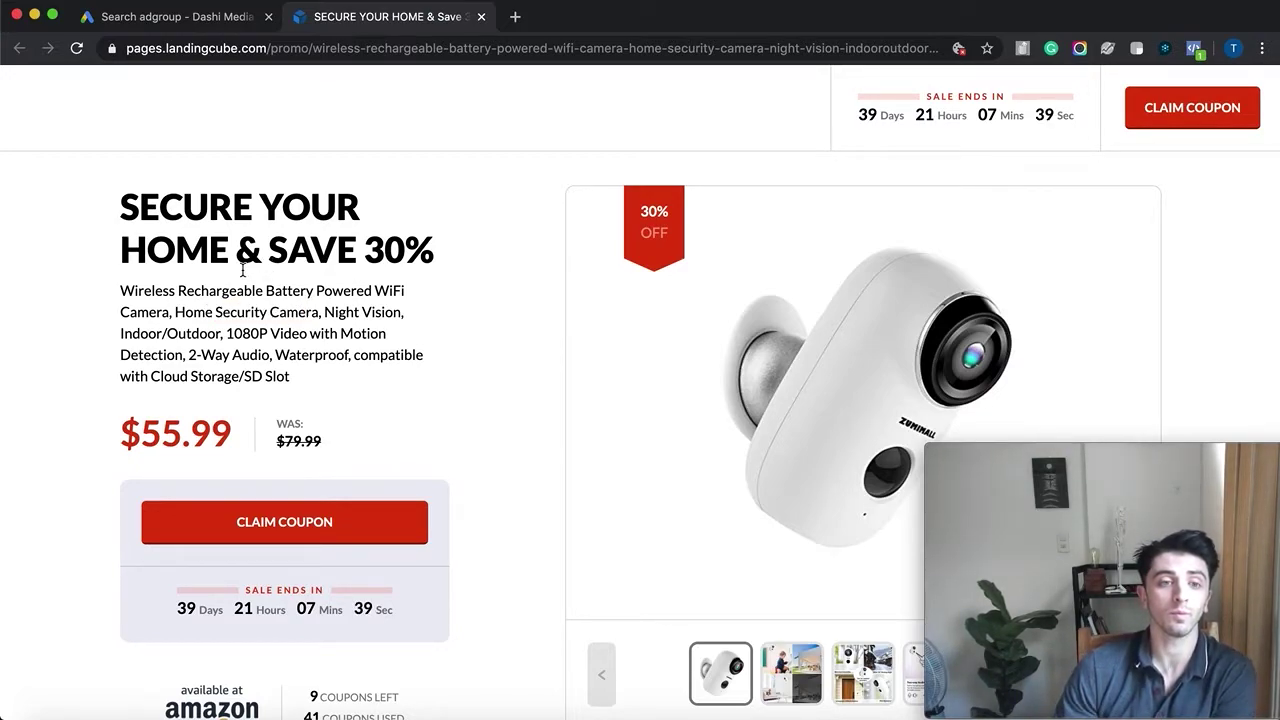
Switch back to Google Ads and enter "wifi security camera" as the ad group's first keyword.
left_click(215, 22)
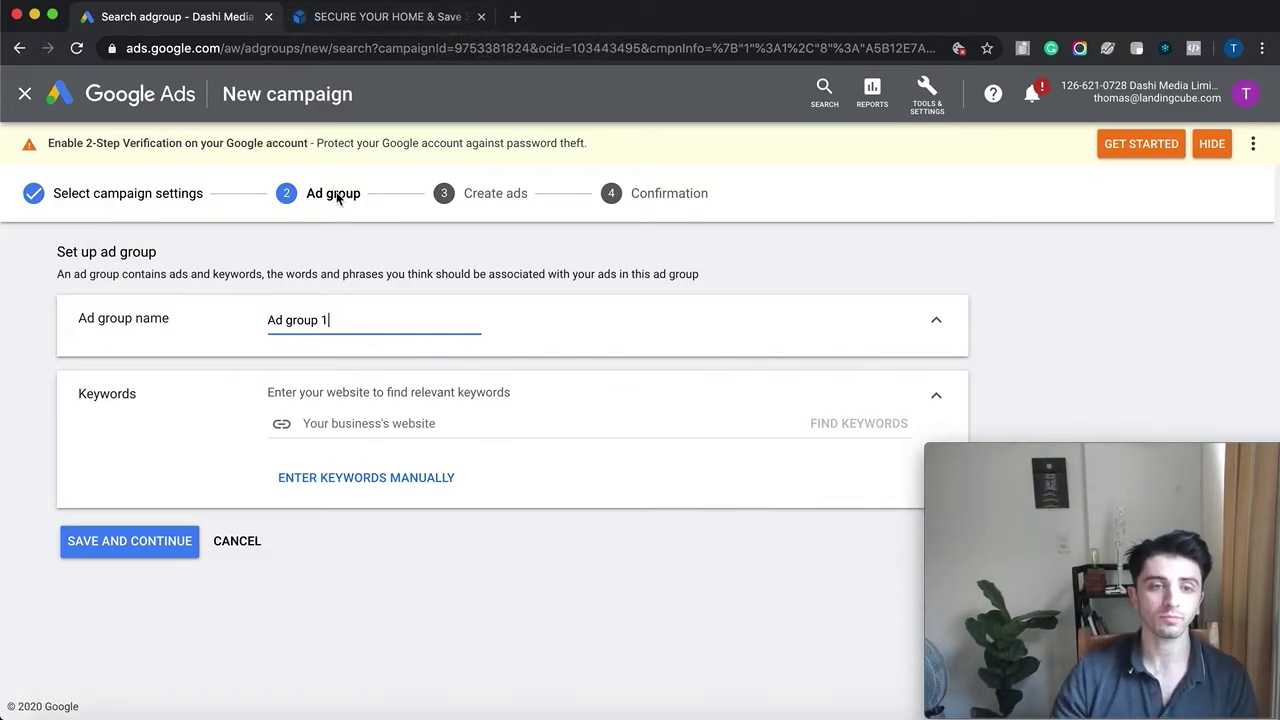
left_click(433, 20)
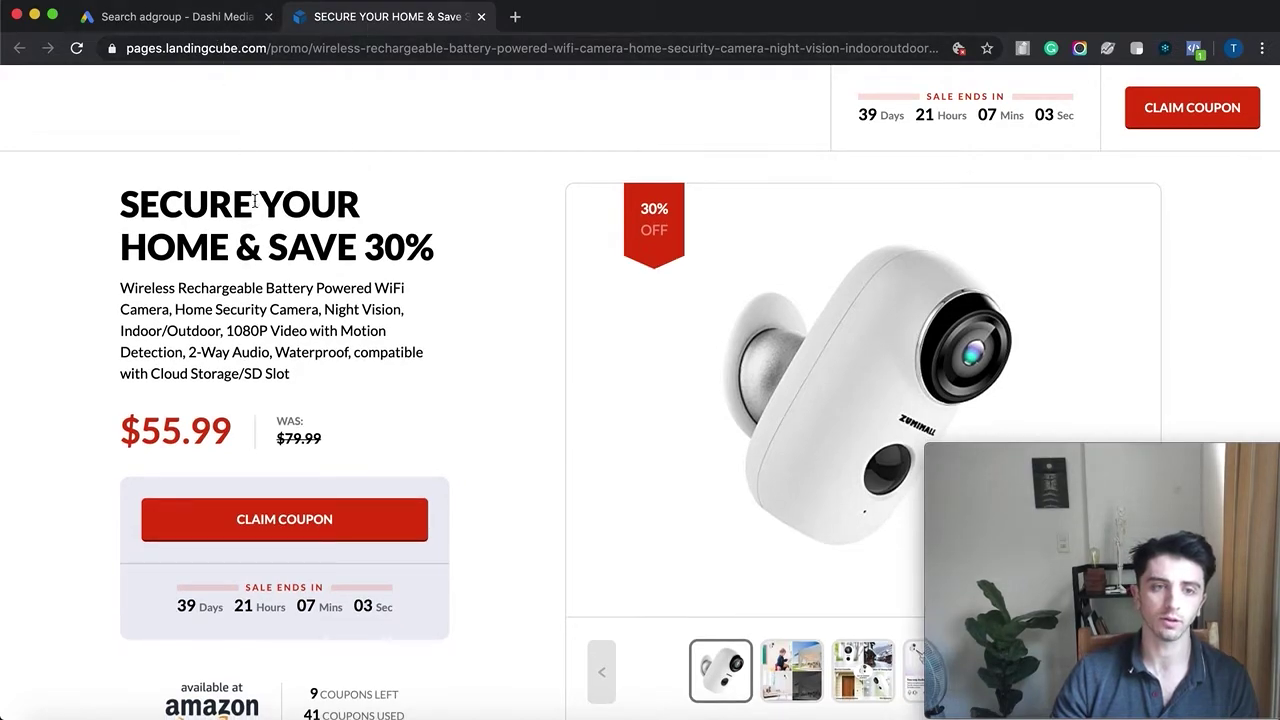
left_click(205, 25)
left_click(506, 443)
type("wifi s")
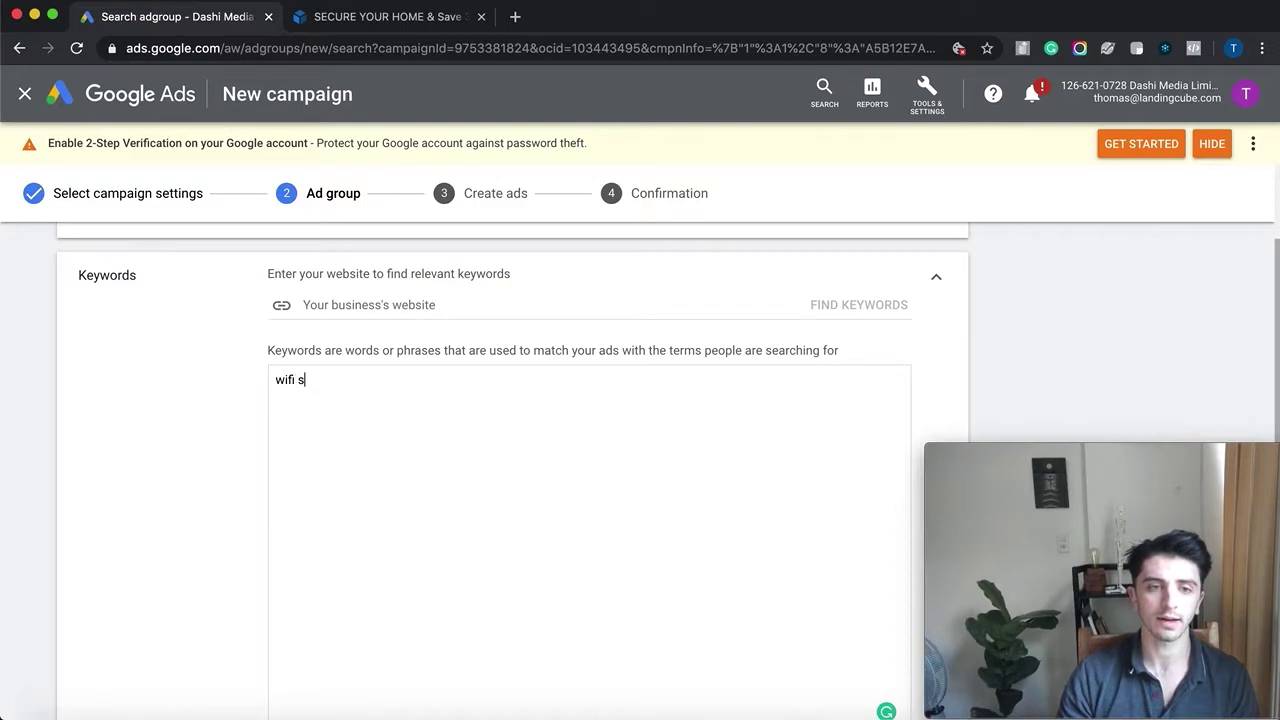
type("ecurity camera")
key("Return")
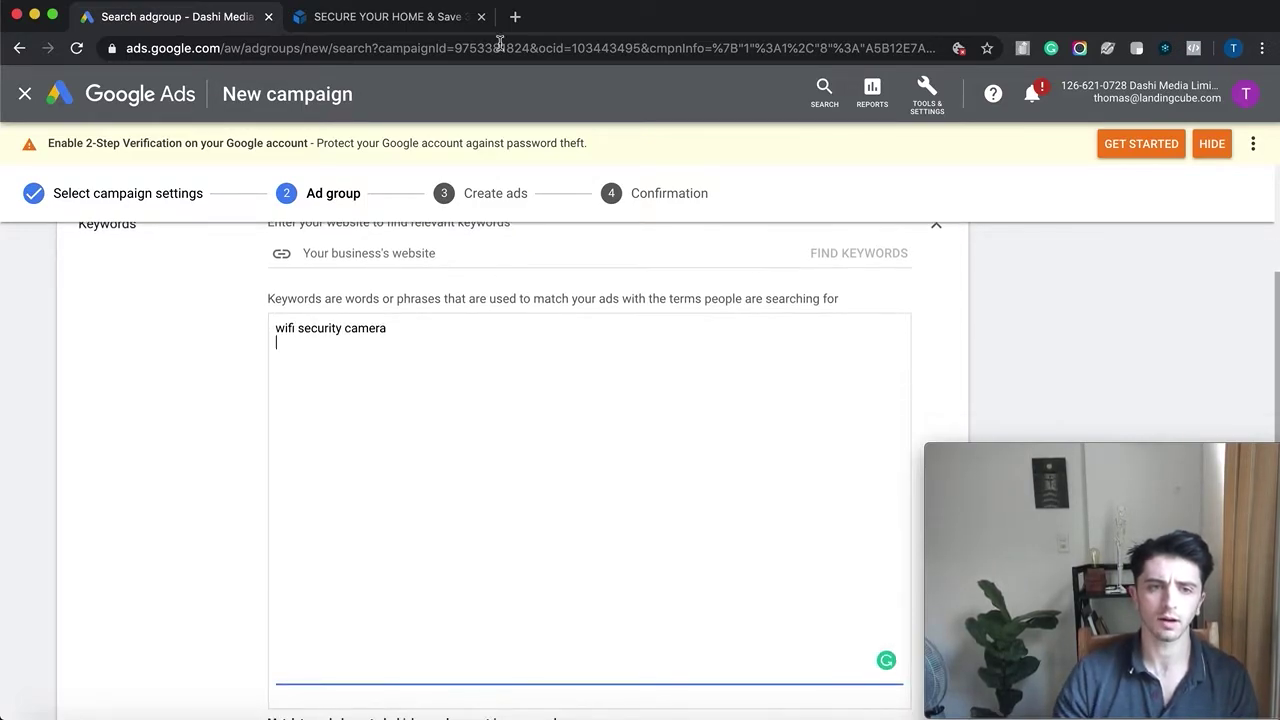
Check the landing page wording and add the keyword "wireless wifi camera" on the second line of the keyword list.
left_click(420, 17)
left_click(200, 18)
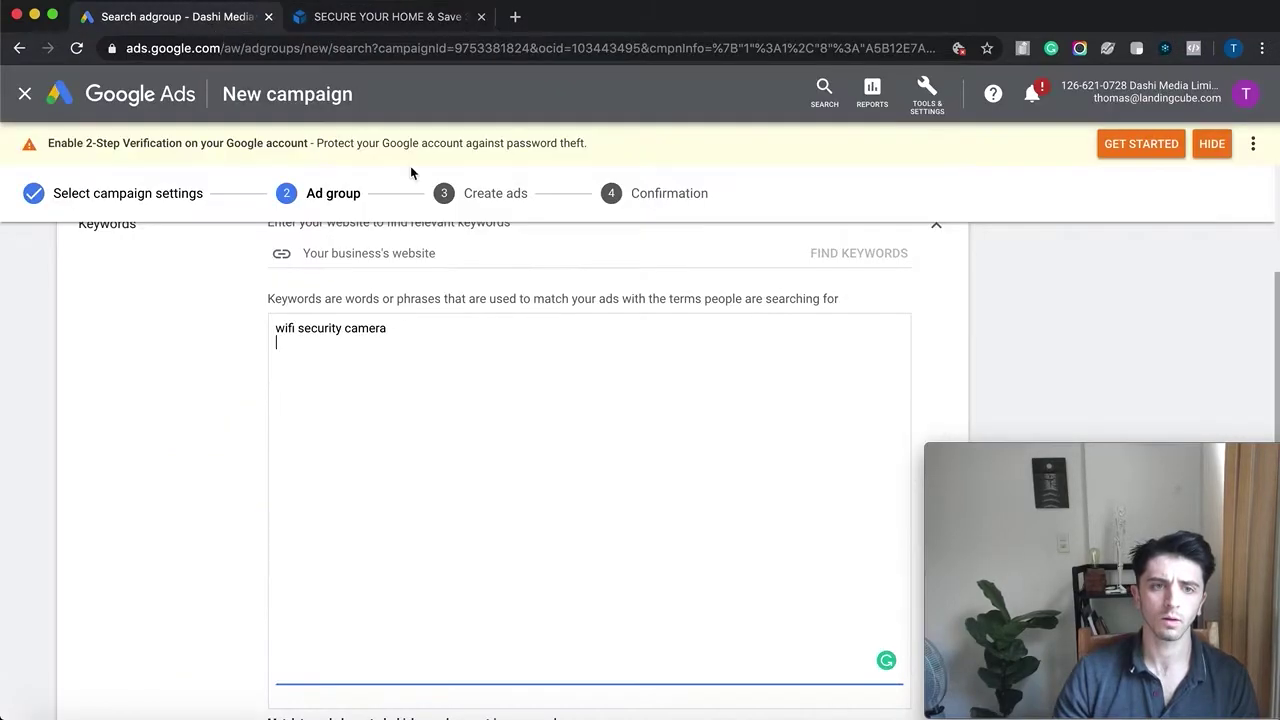
type("wireless ")
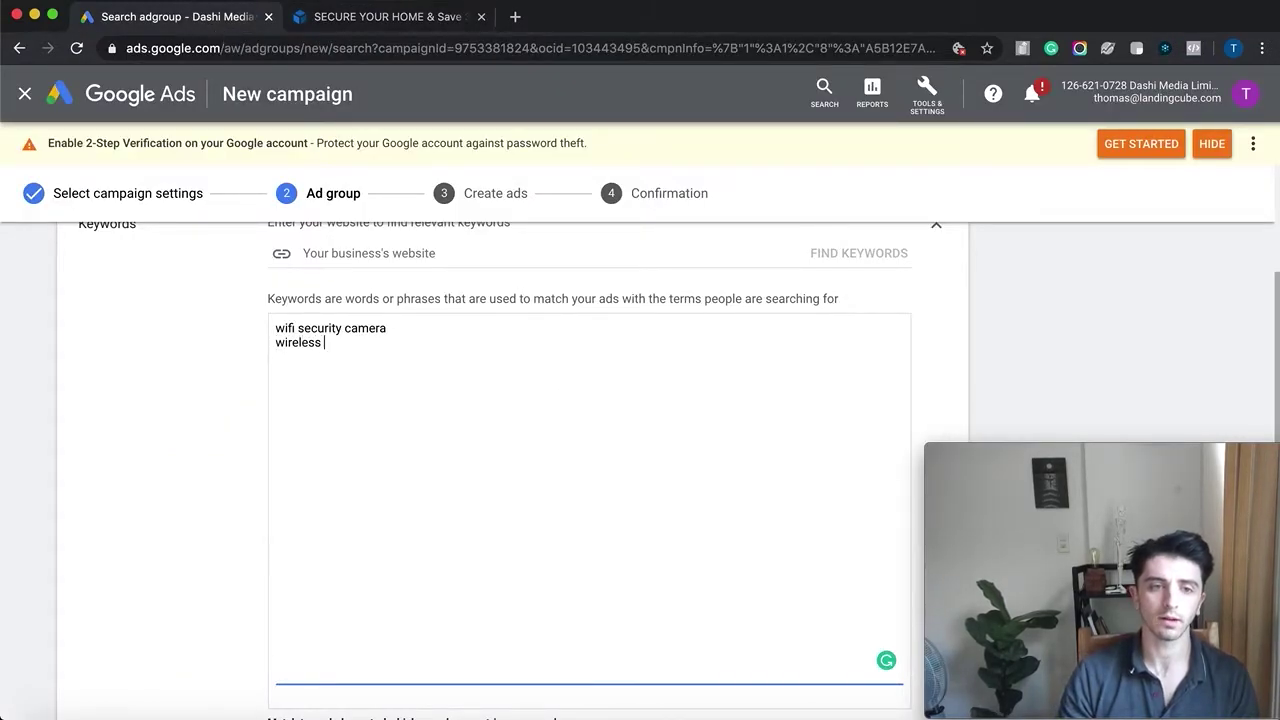
type("wifi camera")
key("Return")
Add the keyword "wifi camera with blueooth" on a new line and check it against the landing page.
type("wifi camera ")
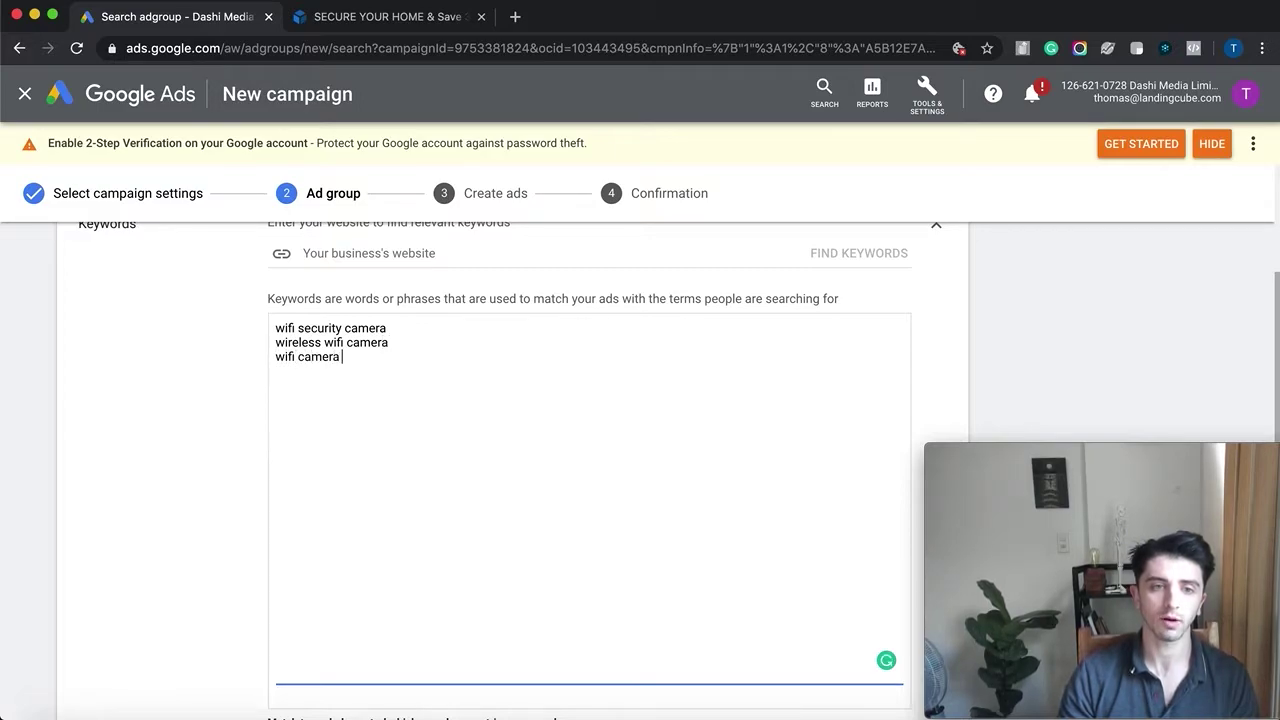
type("with blue")
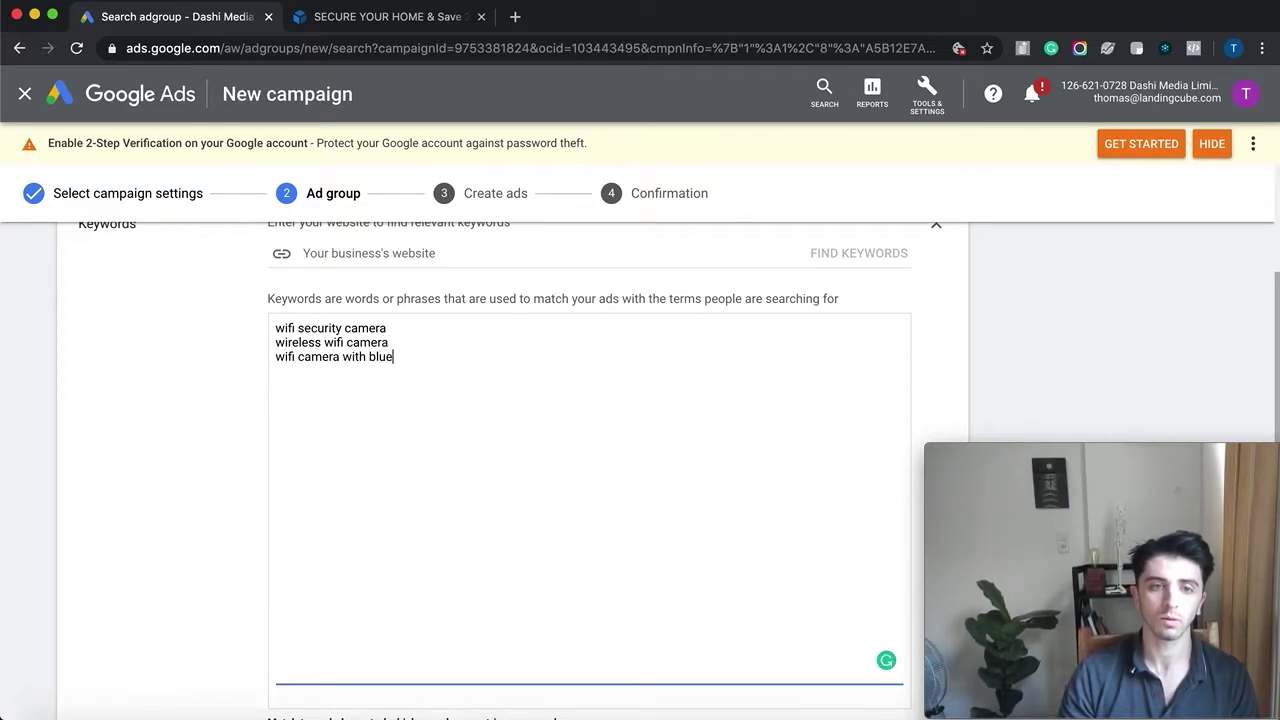
type("ooth")
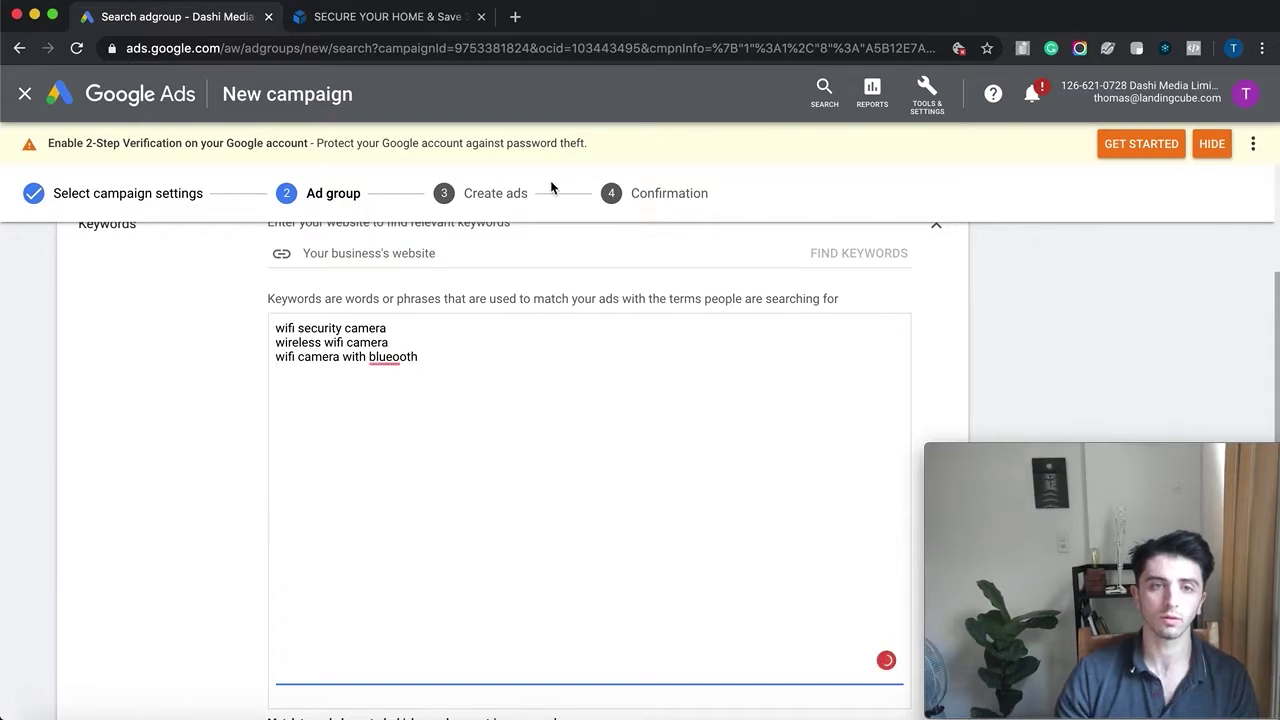
left_click(380, 20)
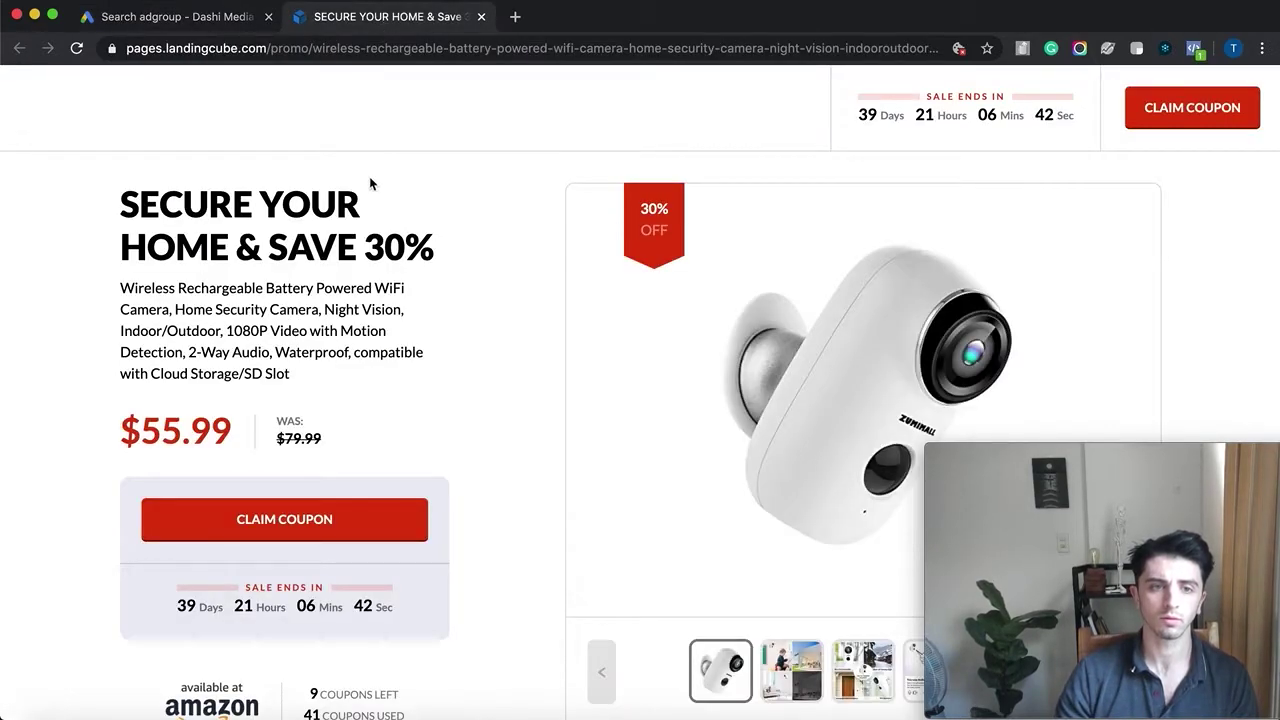
left_click(200, 24)
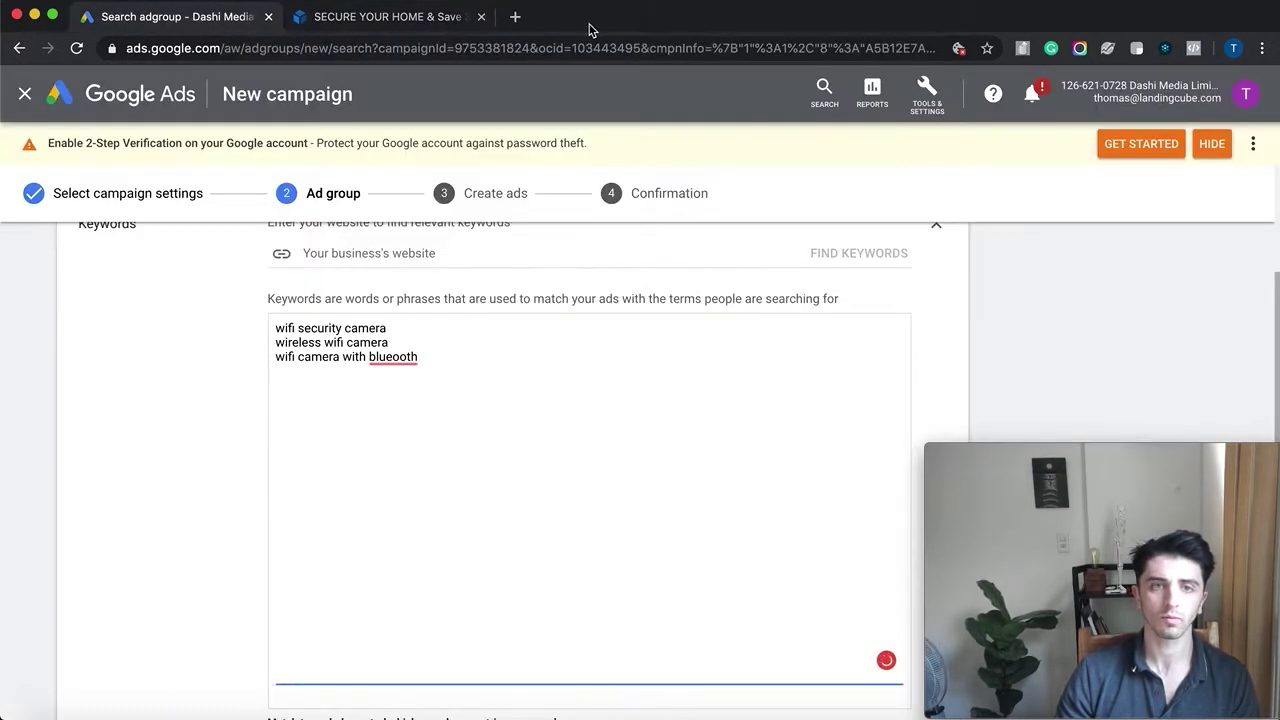
Open Amazon in a new tab and enter "wifi camera" in its product search to bring up keyword suggestions.
left_click(514, 17)
type("amazon")
key("Return")
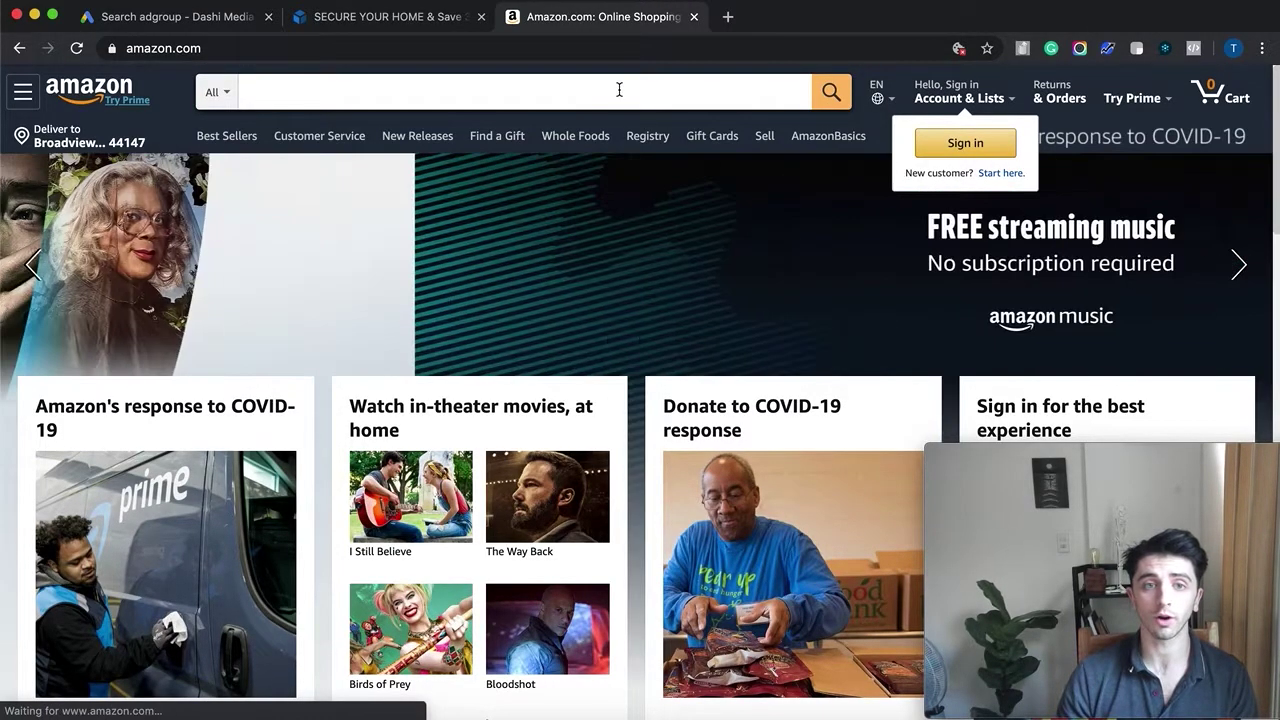
left_click(619, 90)
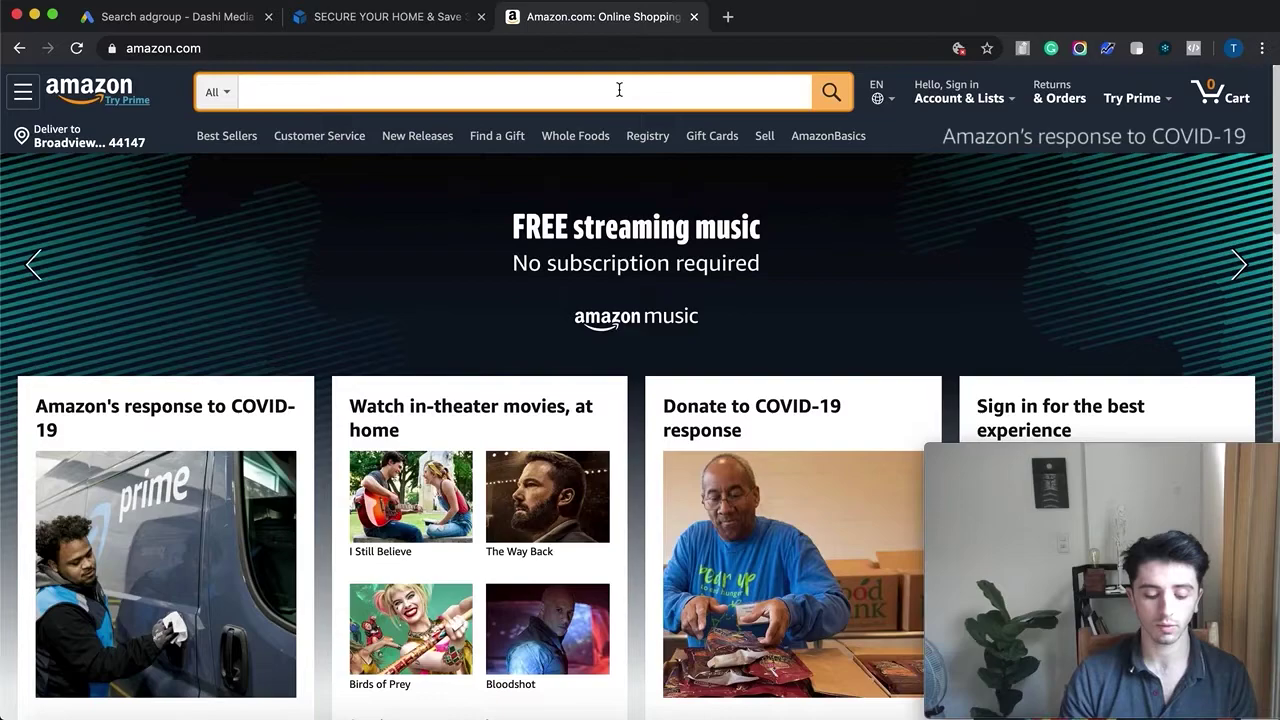
type("wifi came")
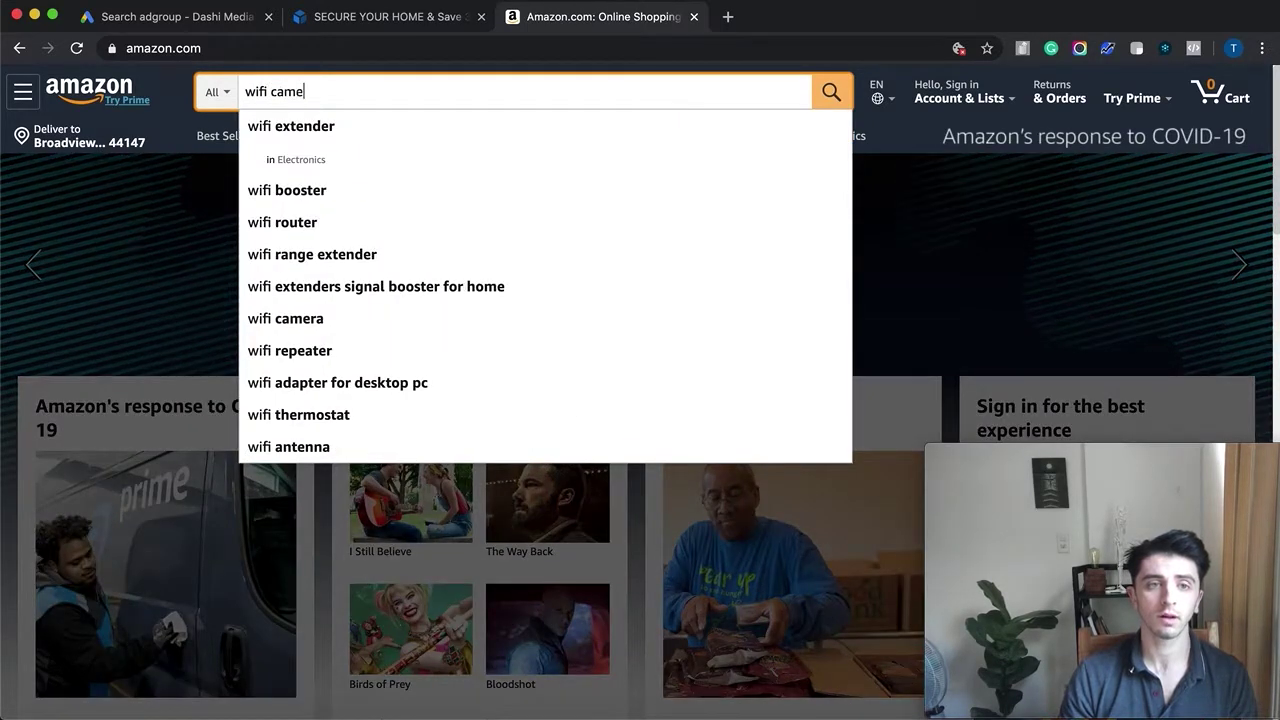
type("ra")
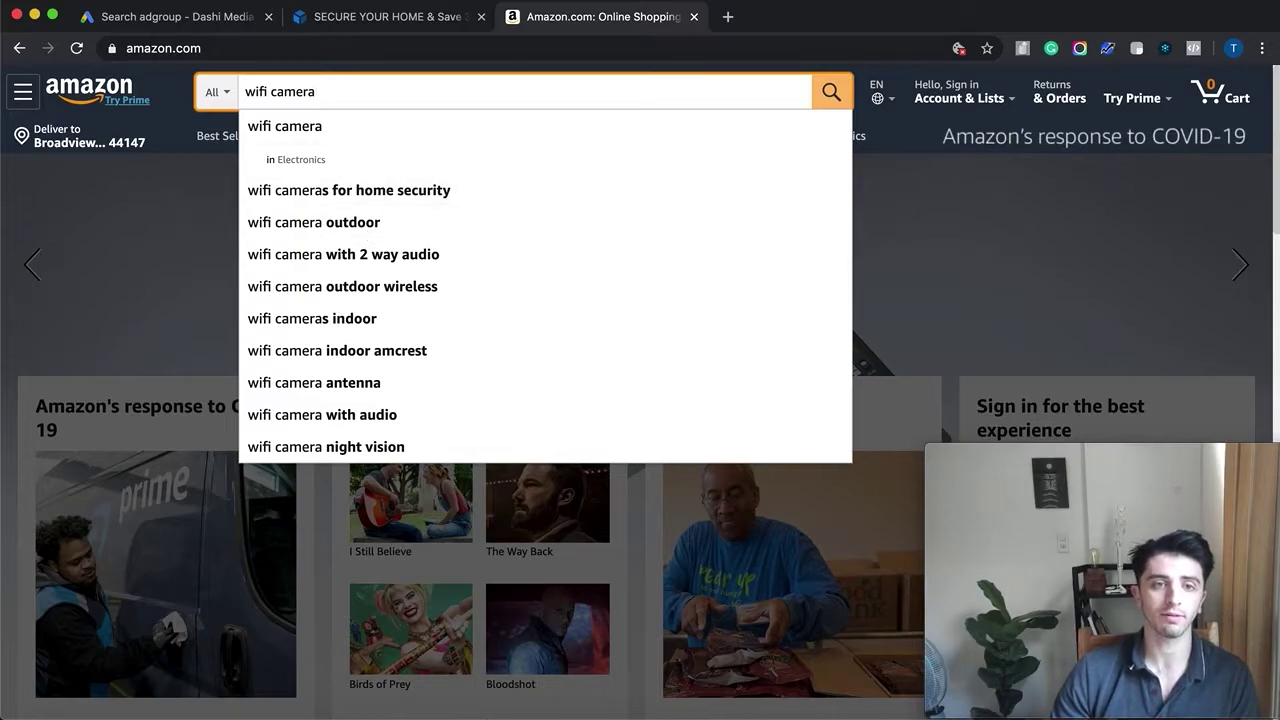
Add the keywords "wifi camera for home security" and "wifi camera outdoor" in Google Ads and save the ad group to continue to ad creation.
left_click(222, 16)
type("outdoor")
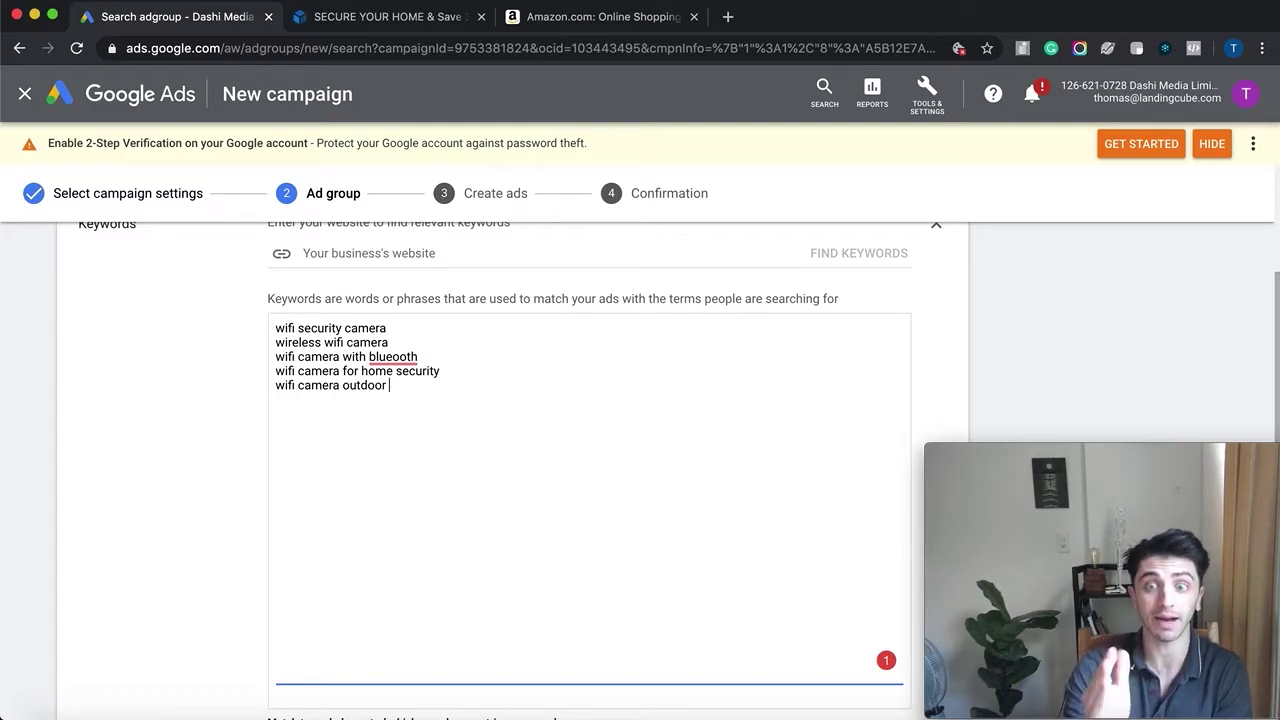
scroll(356, 360, "down", 3)
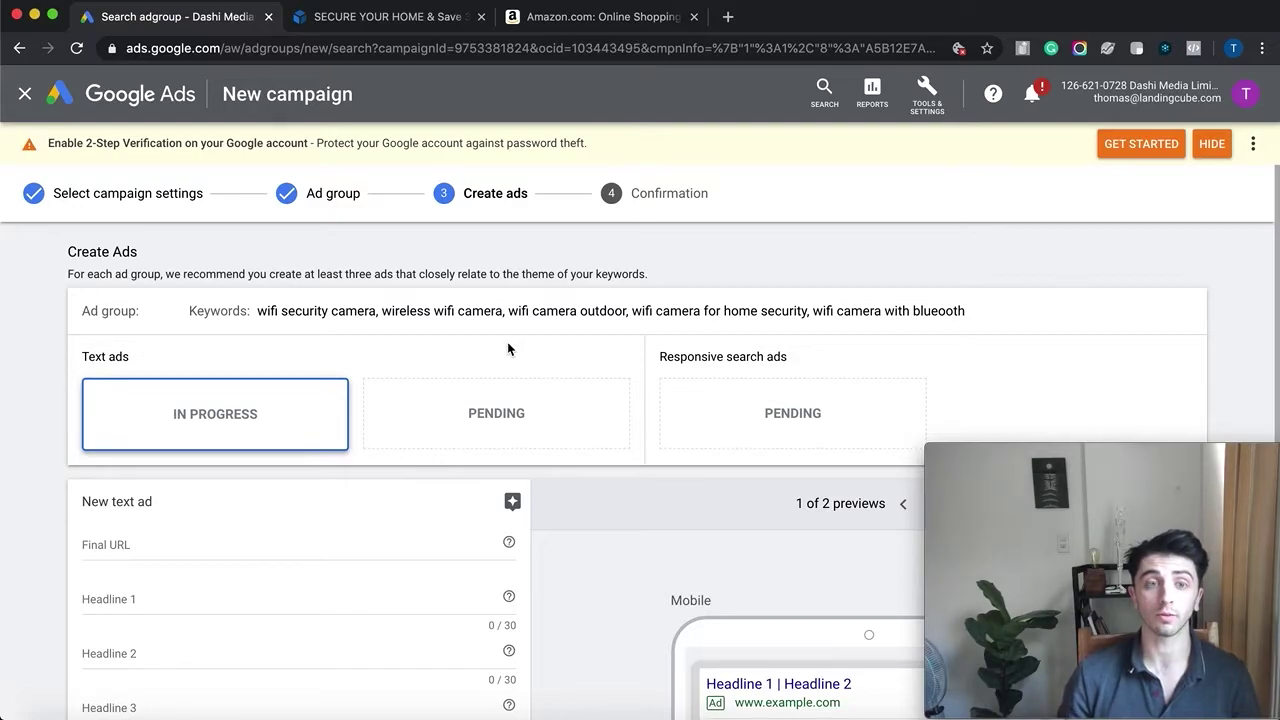
Go from the new text ad's form to the camera landing page and select its full URL.
scroll(434, 345, "down", 2)
scroll(434, 354, "down", 1)
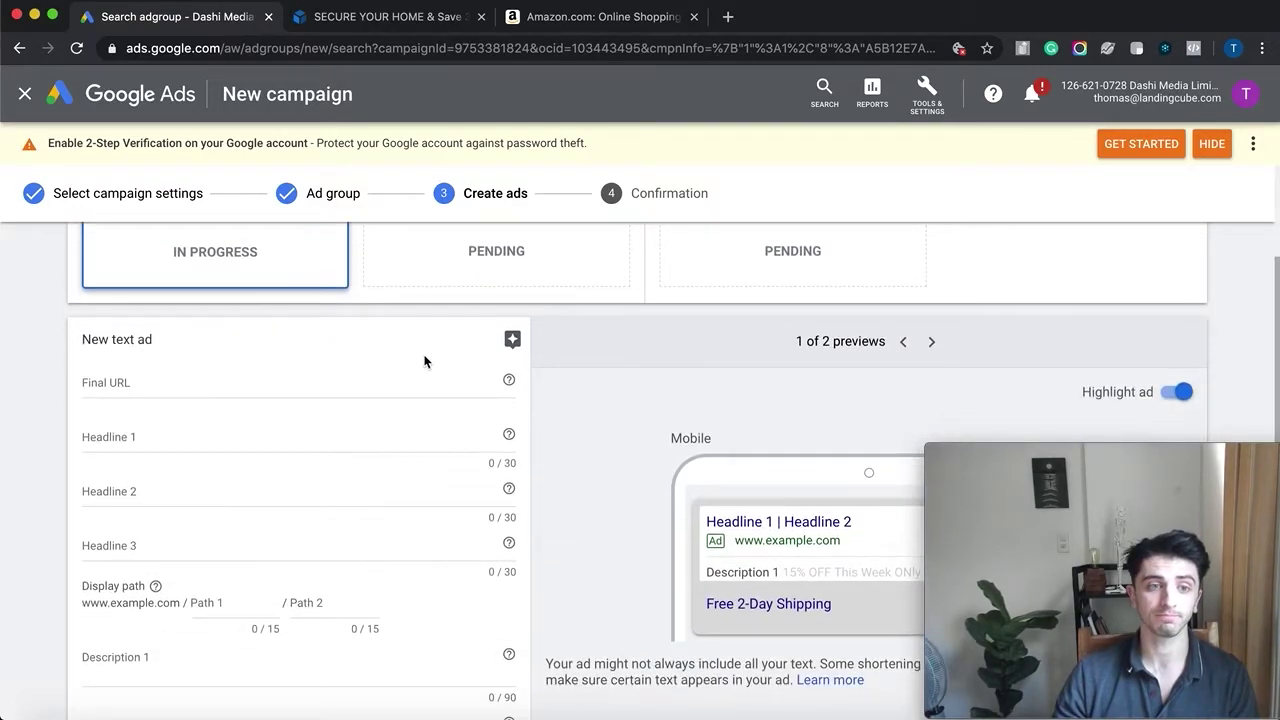
left_click(389, 17)
left_click(452, 50)
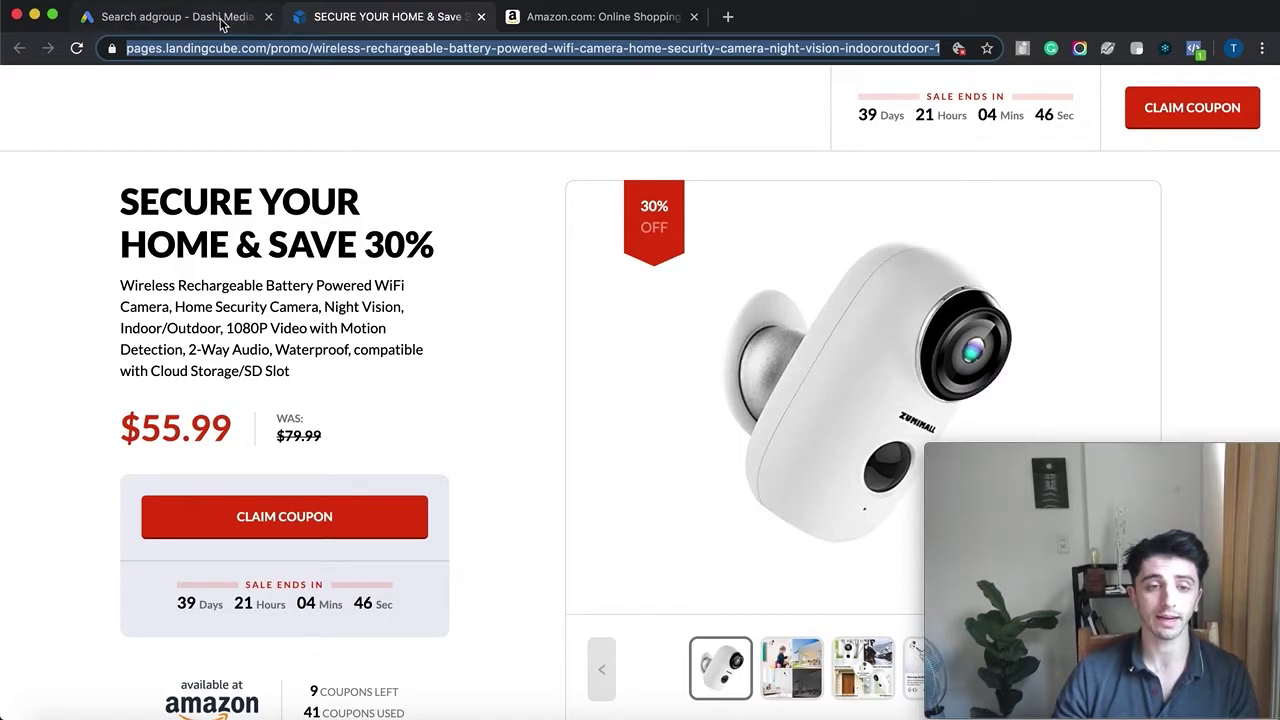
Examine the landing page's offer, product details and customer reviews, and try its coupon claim option.
scroll(366, 374, "down", 3)
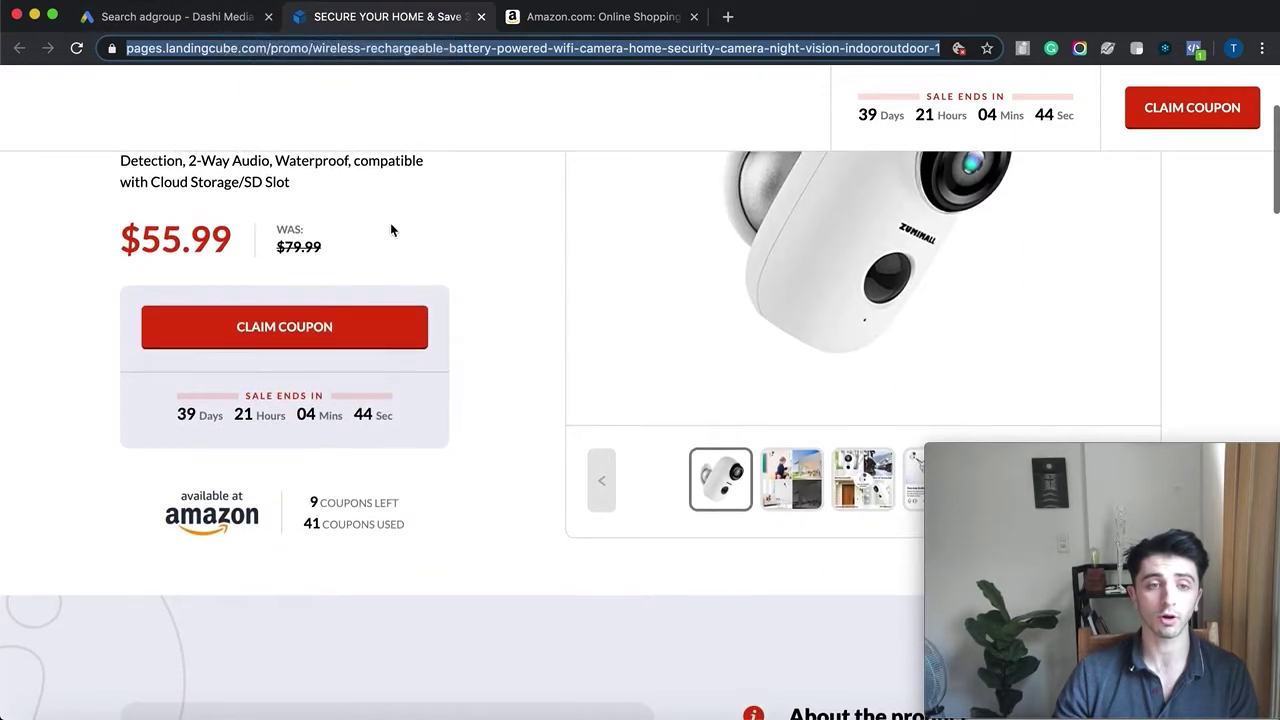
scroll(425, 401, "up", 3)
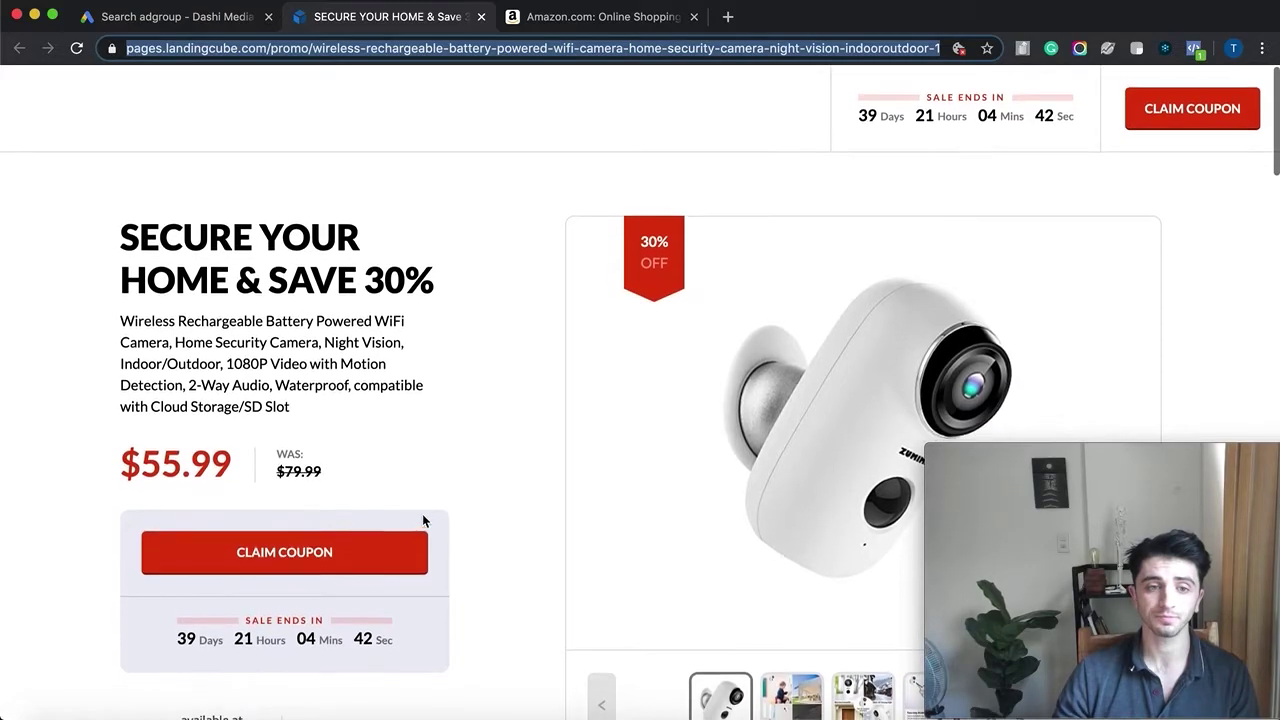
scroll(422, 517, "down", 9)
scroll(422, 523, "up", 10)
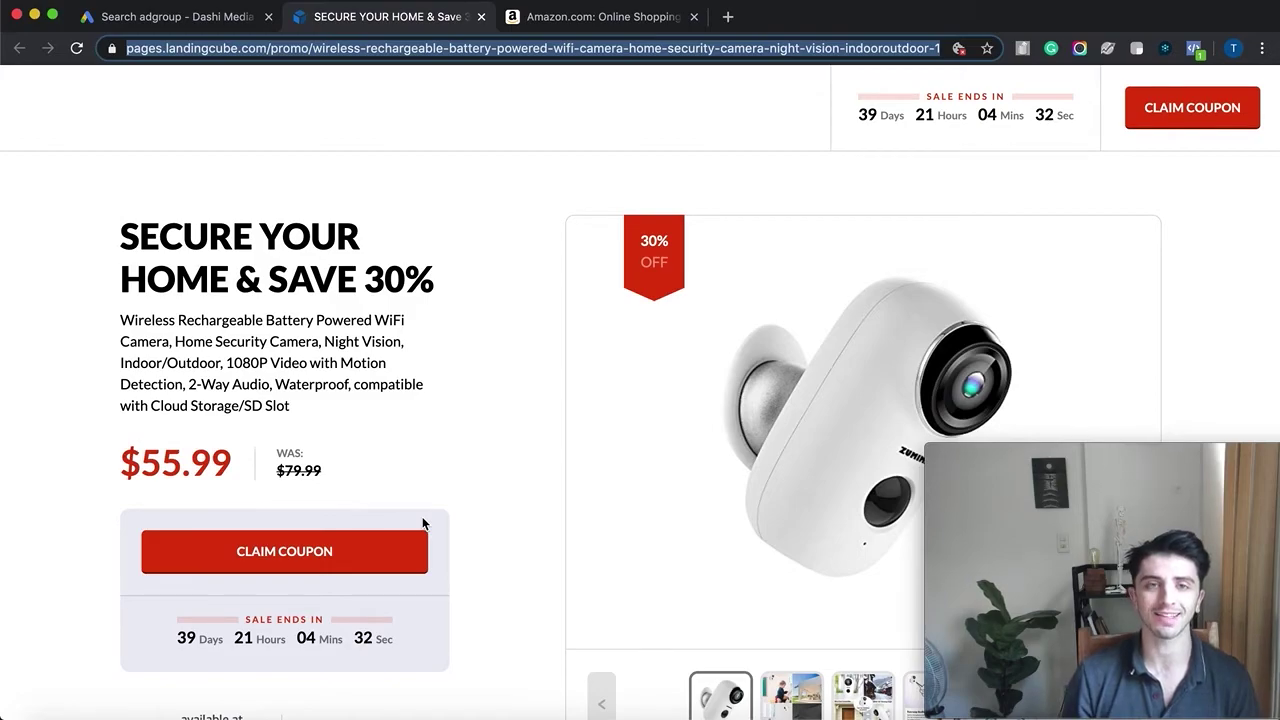
scroll(422, 521, "down", 10)
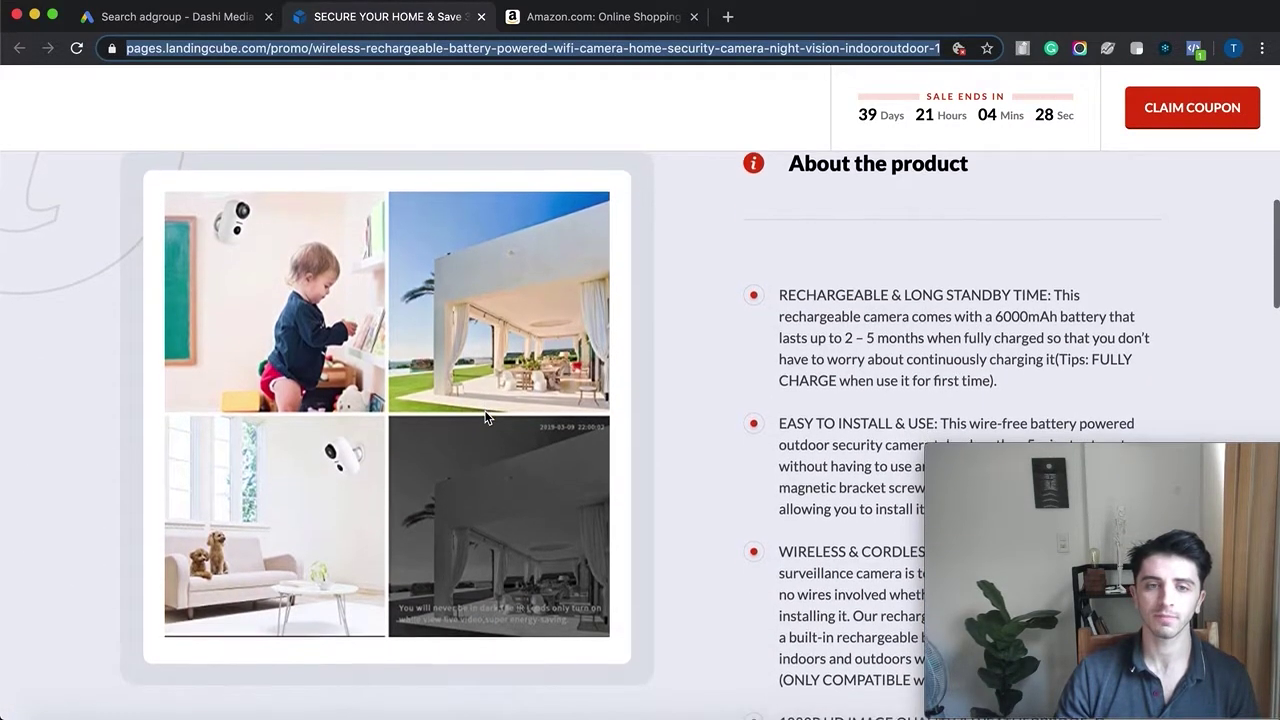
scroll(487, 418, "down", 10)
scroll(487, 418, "down", 8)
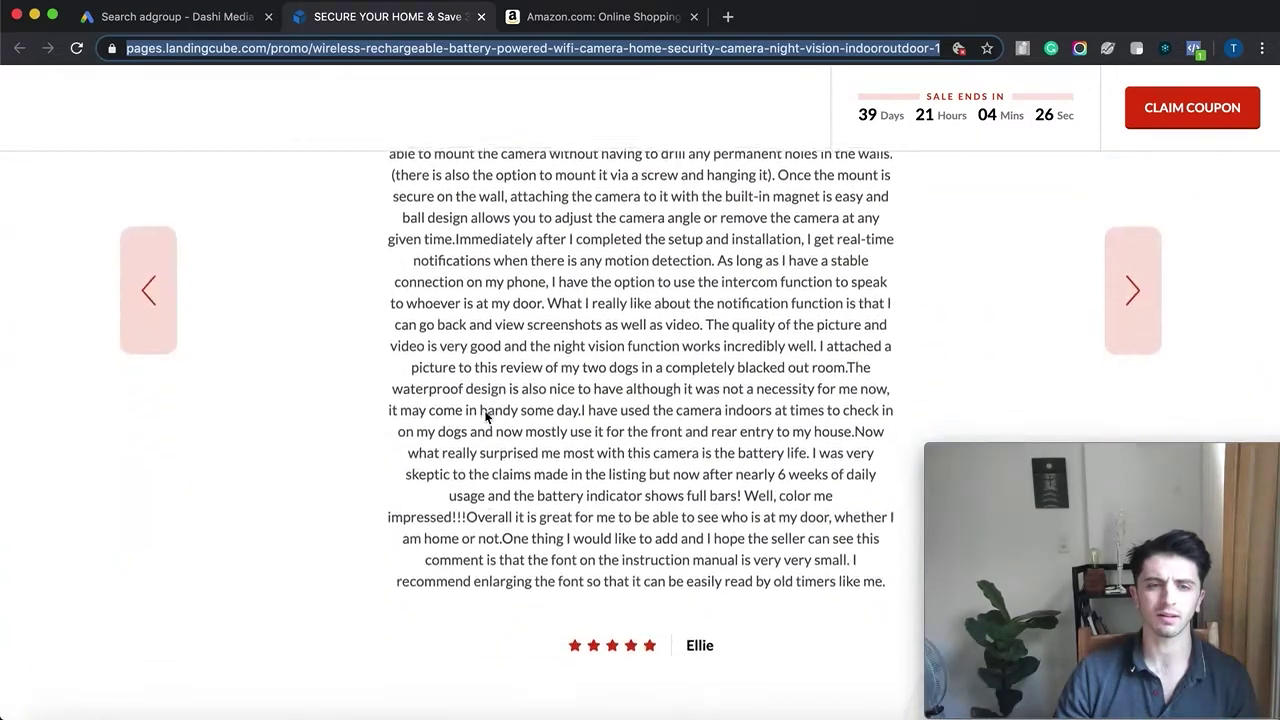
scroll(487, 418, "up", 20)
scroll(487, 418, "down", 1)
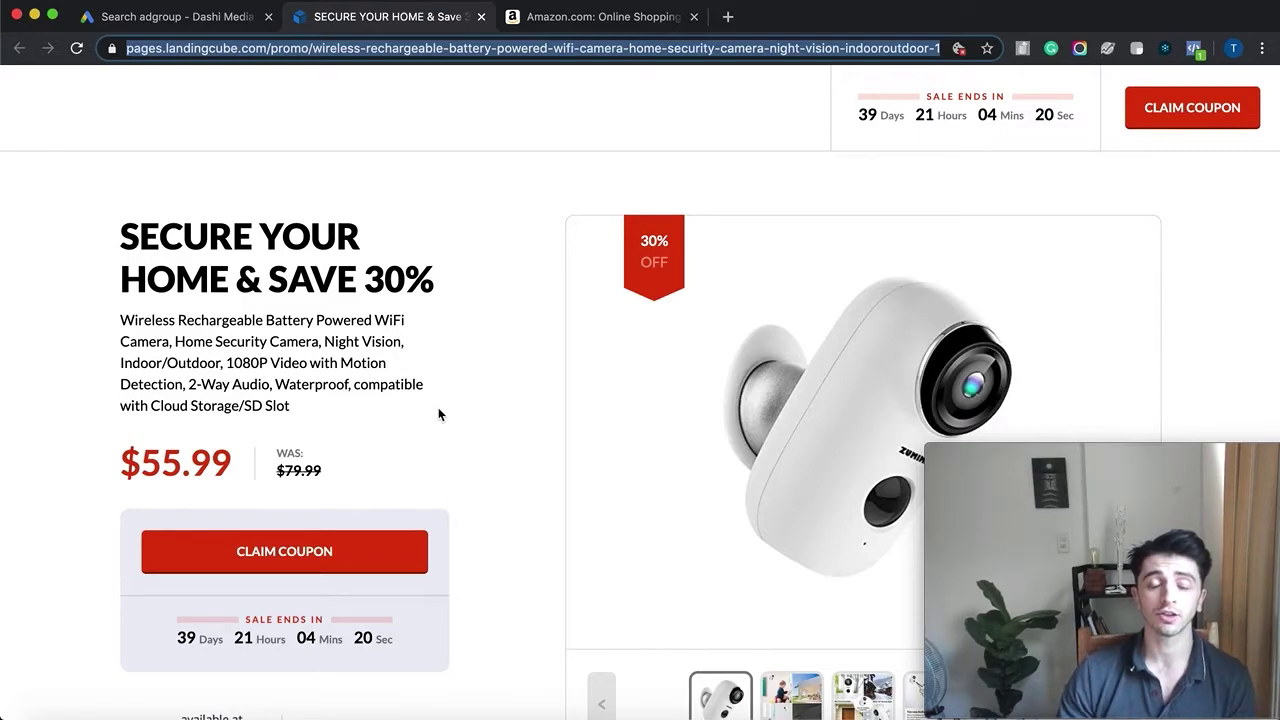
left_click(284, 551)
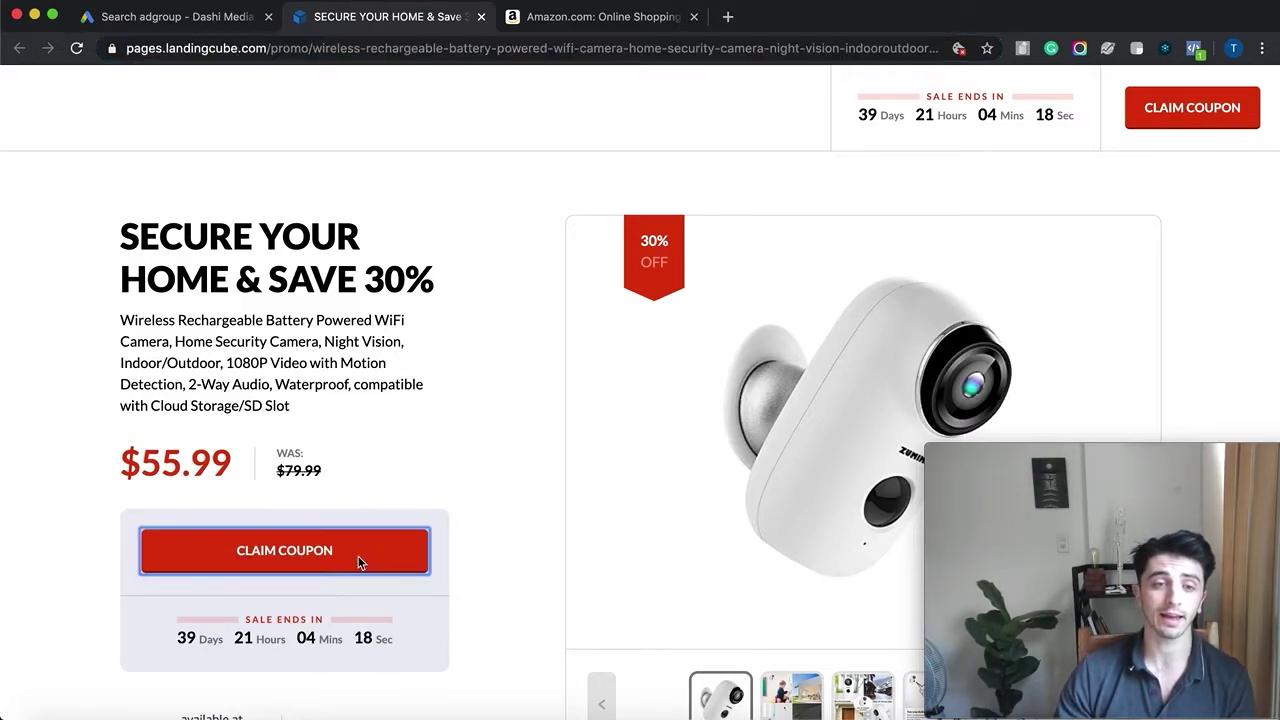
Copy the camera landing page's full URL into the new text ad's Final URL.
left_click(858, 165)
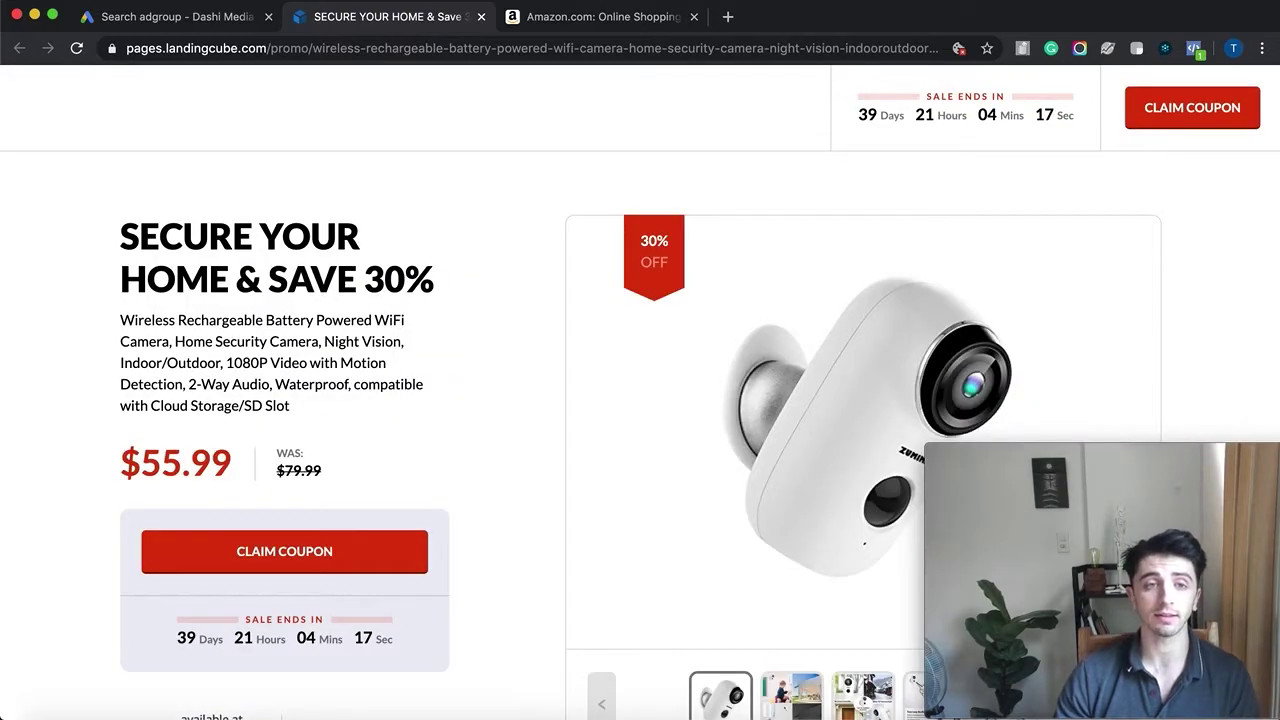
left_click(295, 48)
left_click(224, 18)
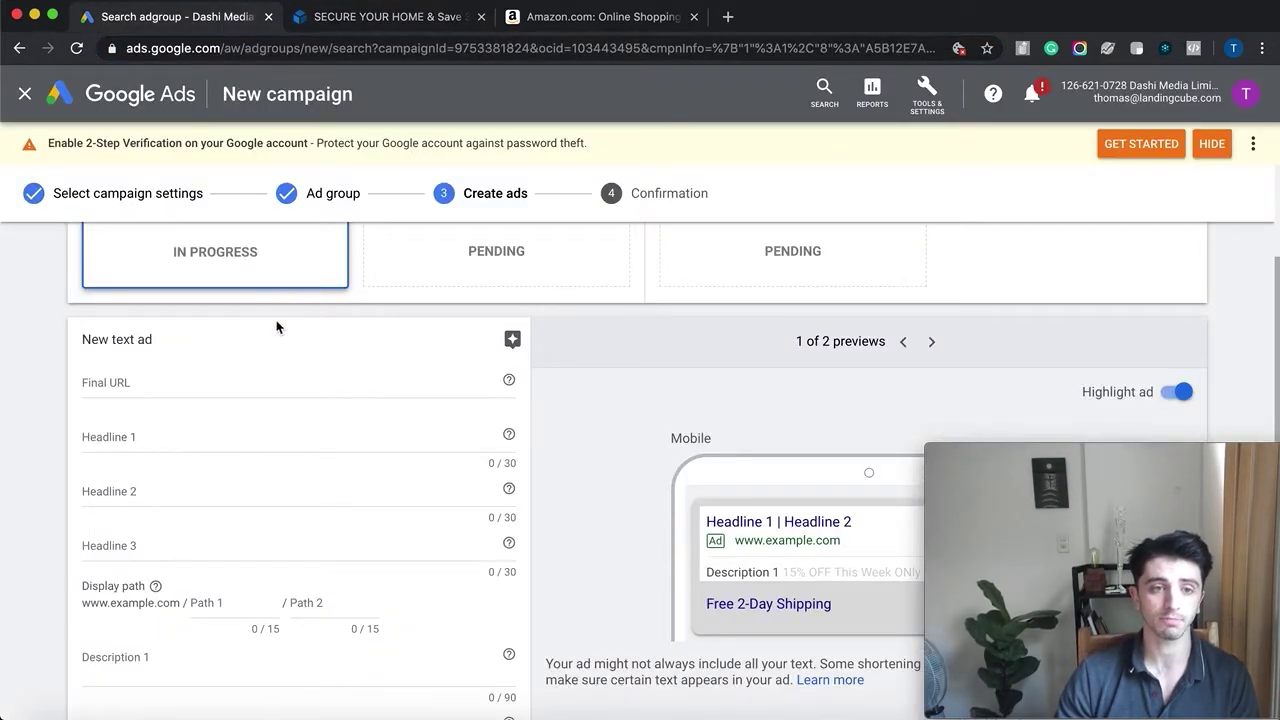
left_click(200, 384)
key("cmd+v")
scroll(294, 386, "down", 2)
Enter "Wifi Security Camera - 30% Off" as Headline 1, checking the ad group's keywords for the wording.
left_click(279, 356)
scroll(372, 363, "down", 1)
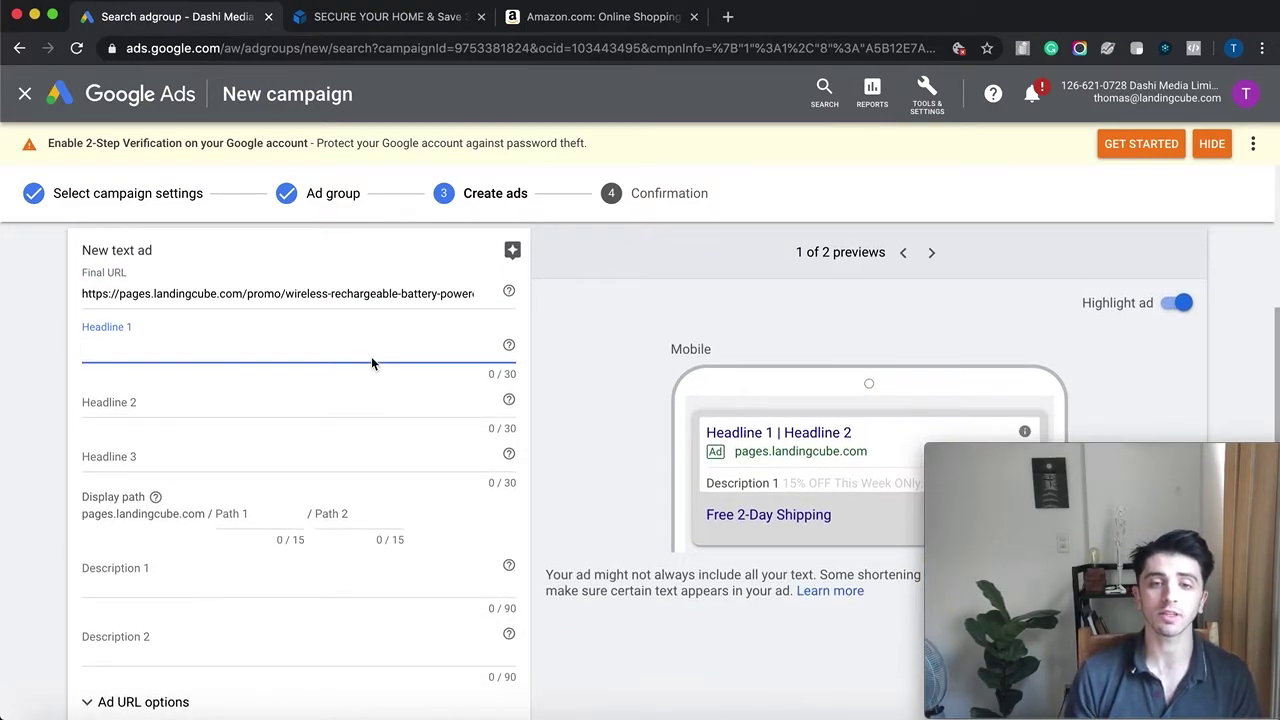
type("Wifi")
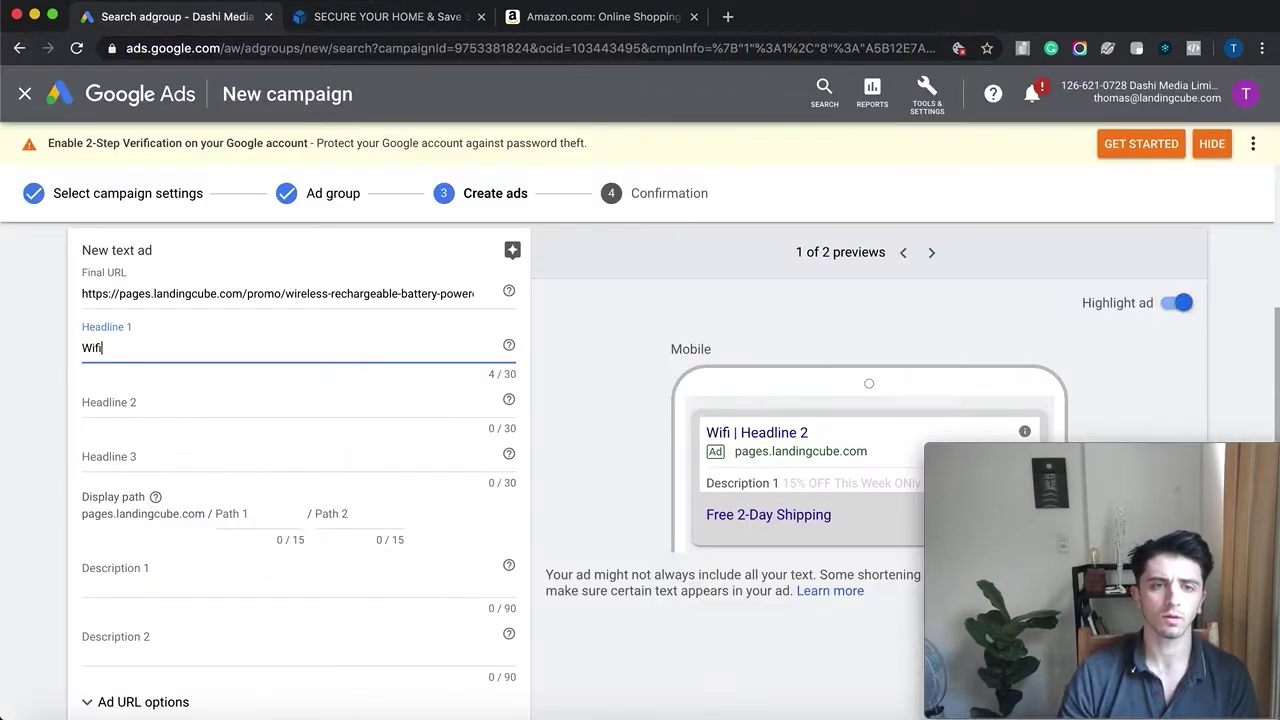
scroll(297, 360, "up", 3)
scroll(296, 358, "up", 1)
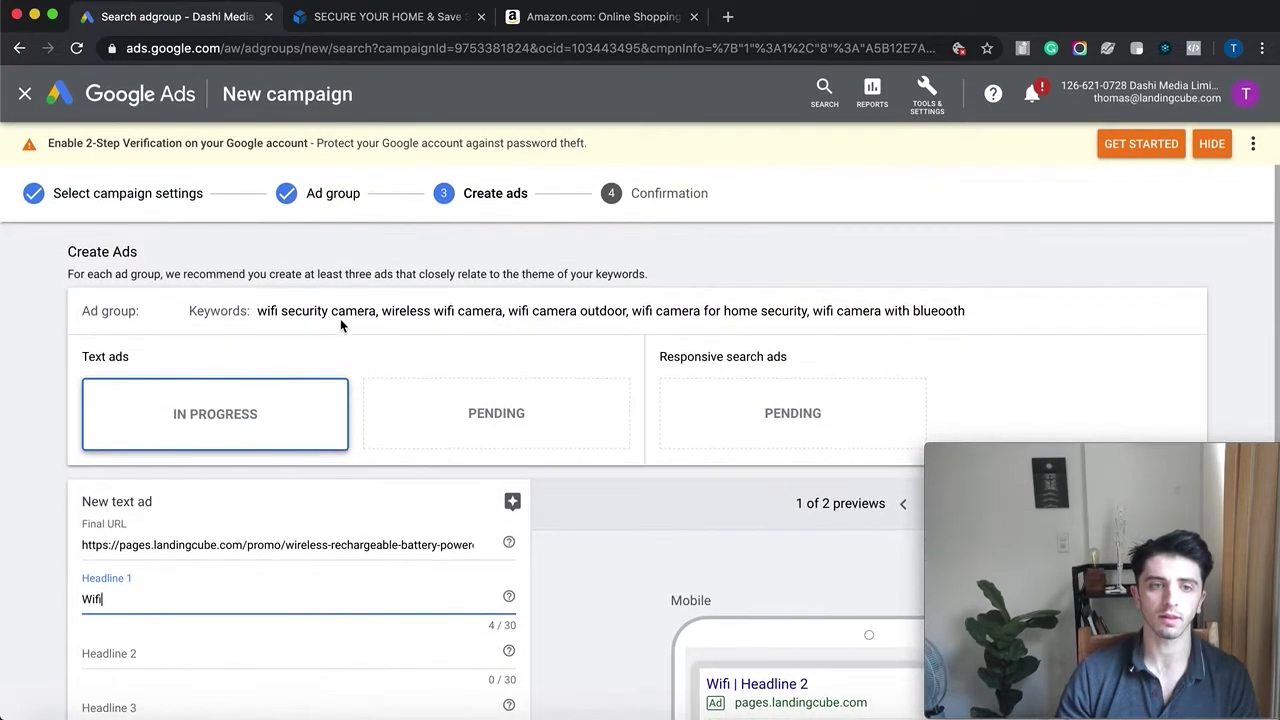
scroll(460, 340, "down", 1)
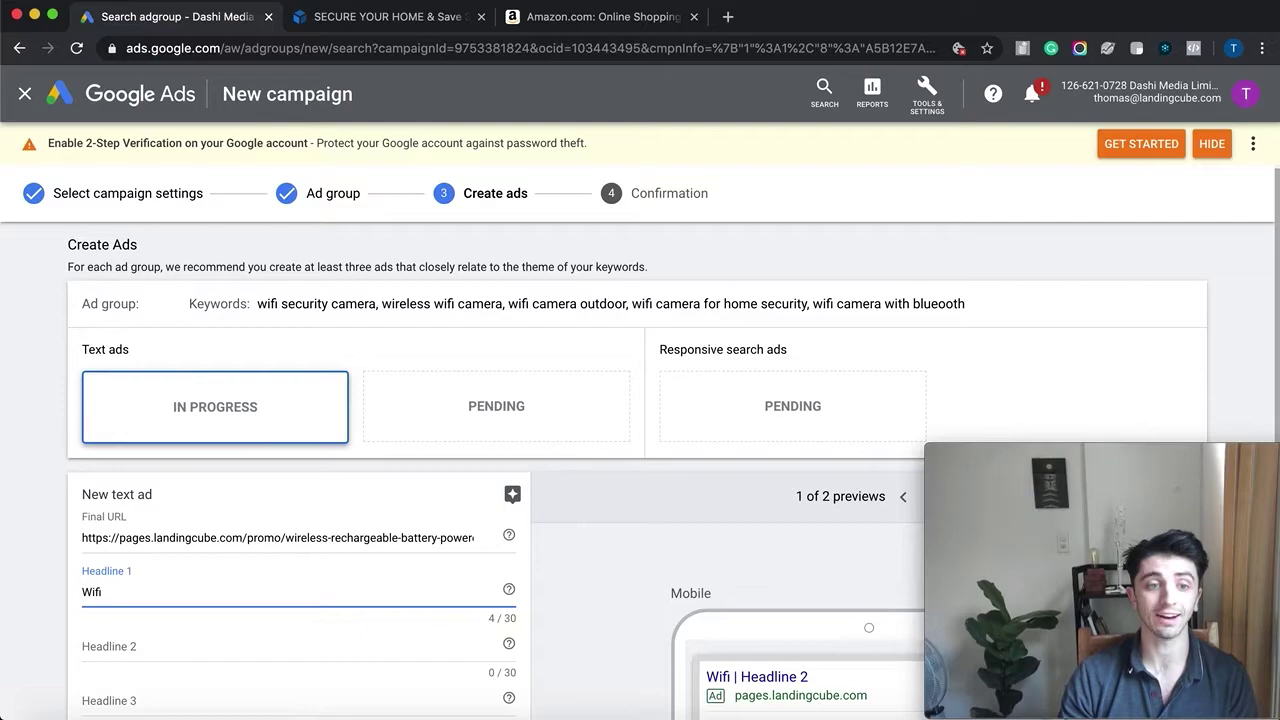
type("Security Camera For")
key("BackSpace")
key("BackSpace")
key("BackSpace")
key("BackSpace")
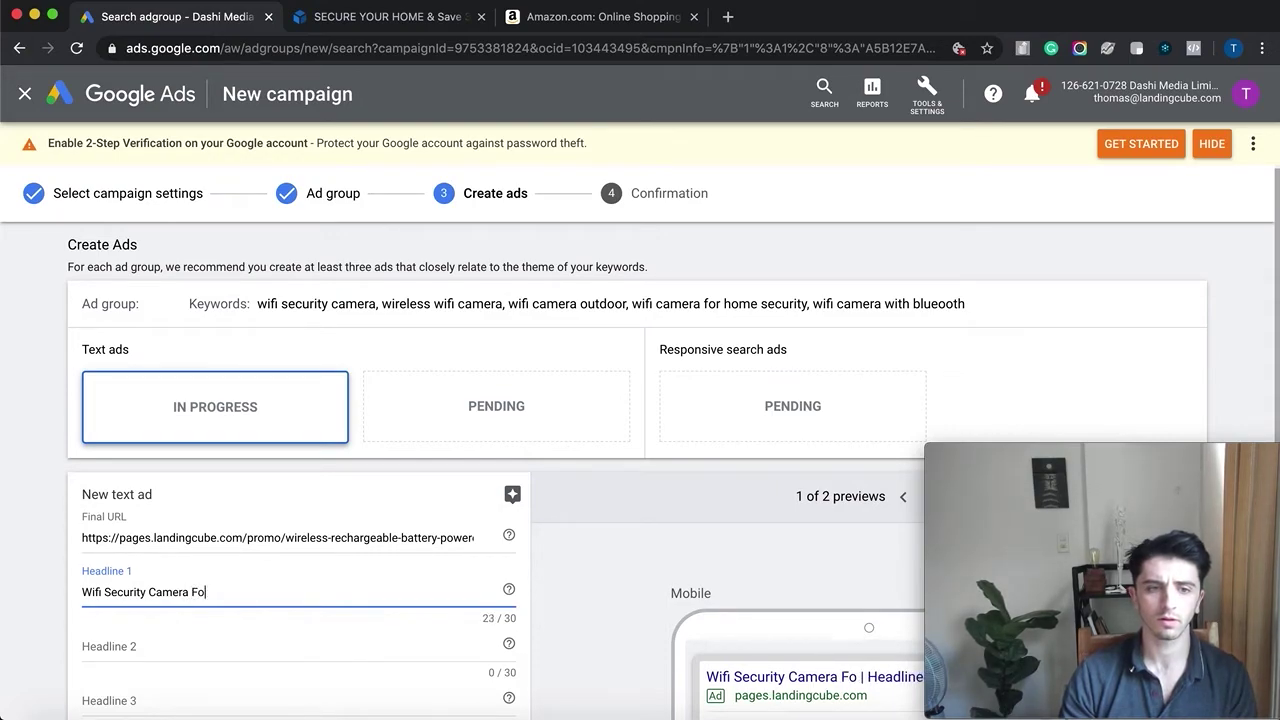
type("- 30% OFF")
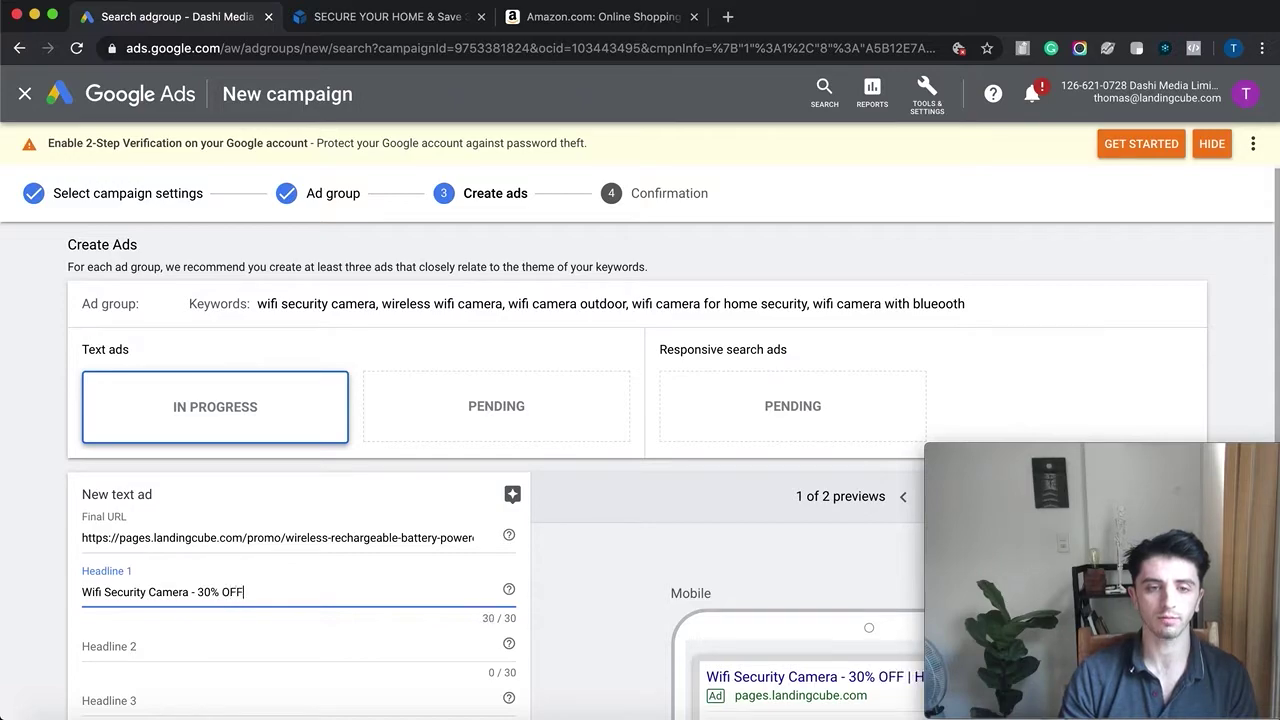
key("BackSpace")
key("BackSpace")
type("ff")
Enter "Home Security Camera With Wifi" as Headline 2 of the text ad.
scroll(541, 305, "down", 3)
left_click(222, 518)
type("Home Security Camera")
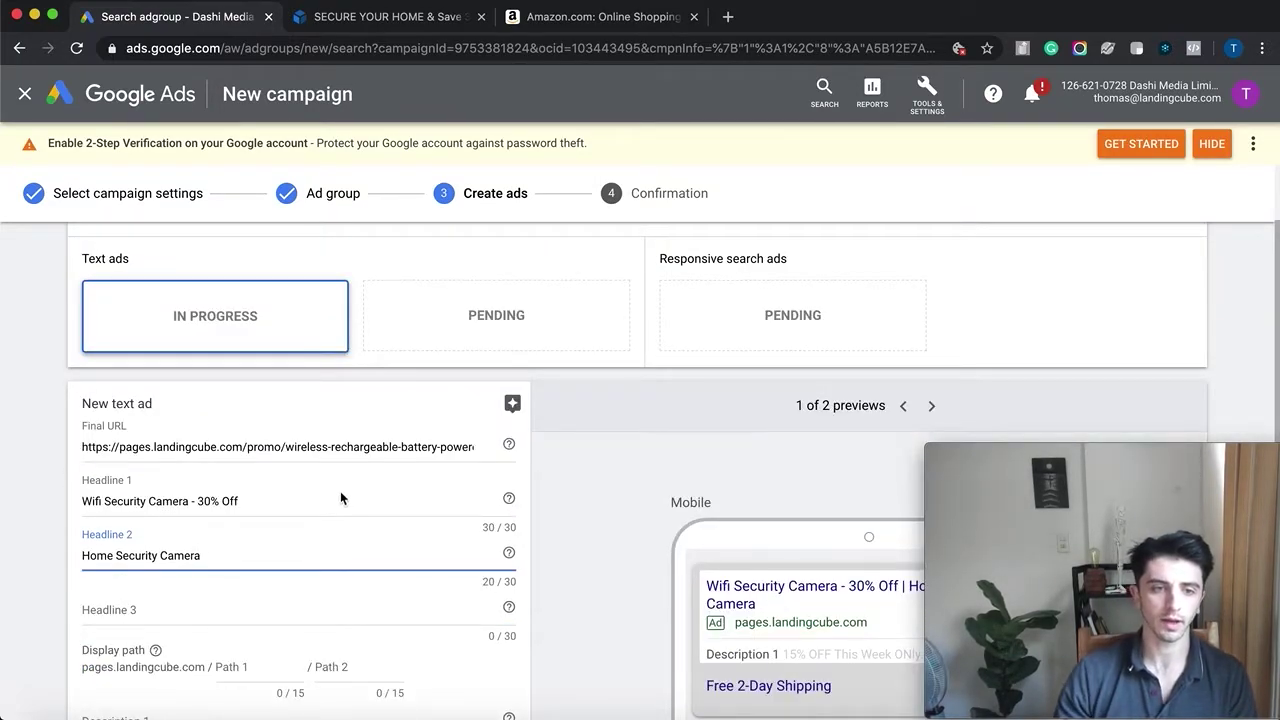
type(" With Wifi")
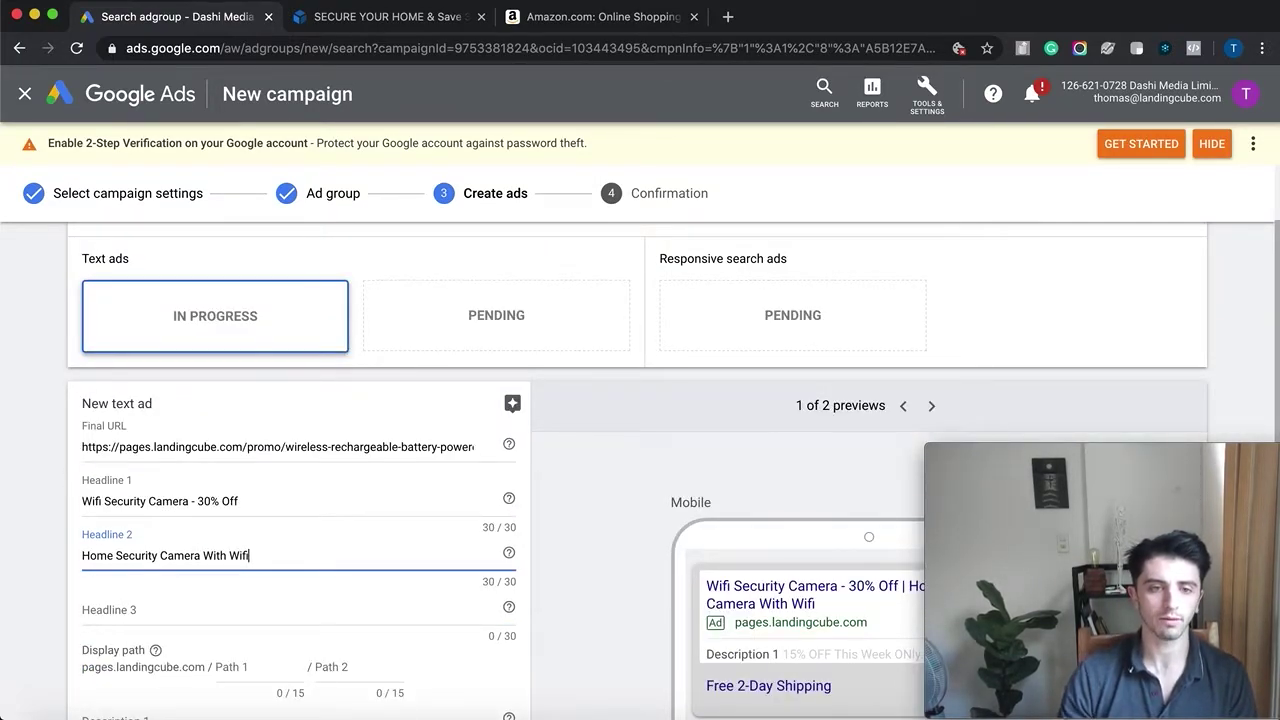
scroll(409, 560, "down", 1)
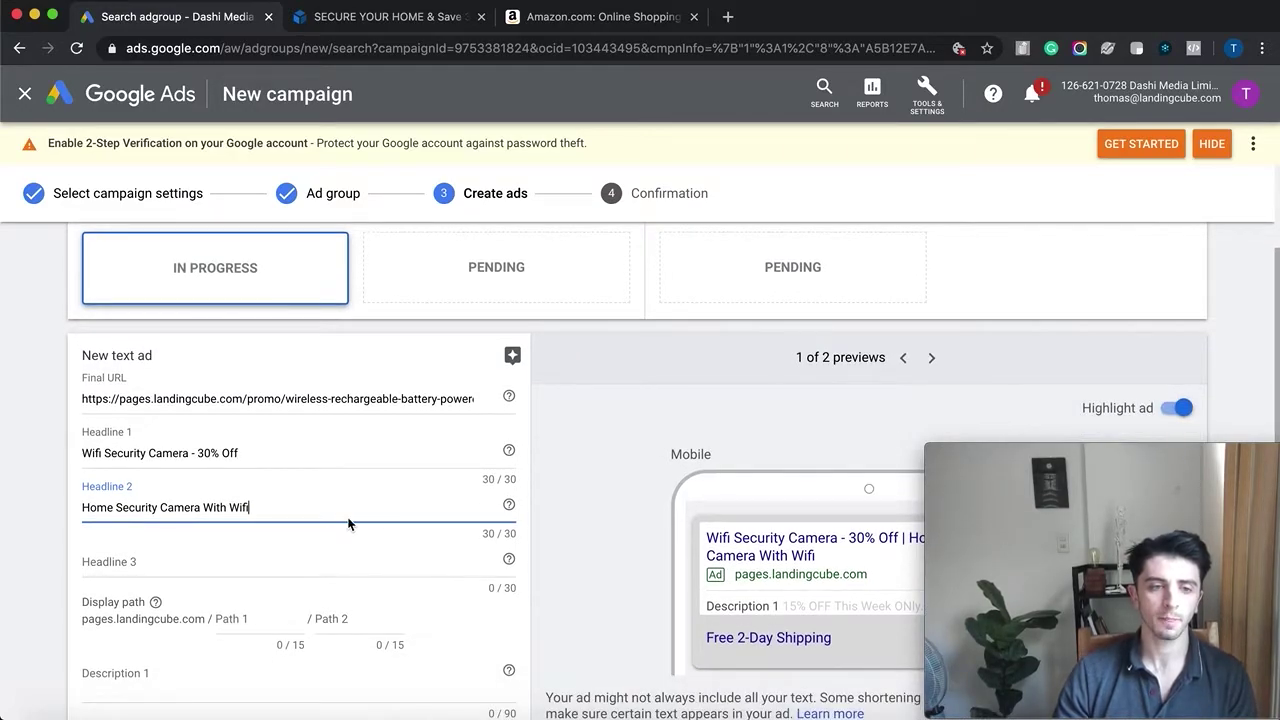
scroll(349, 523, "down", 2)
scroll(189, 406, "down", 1)
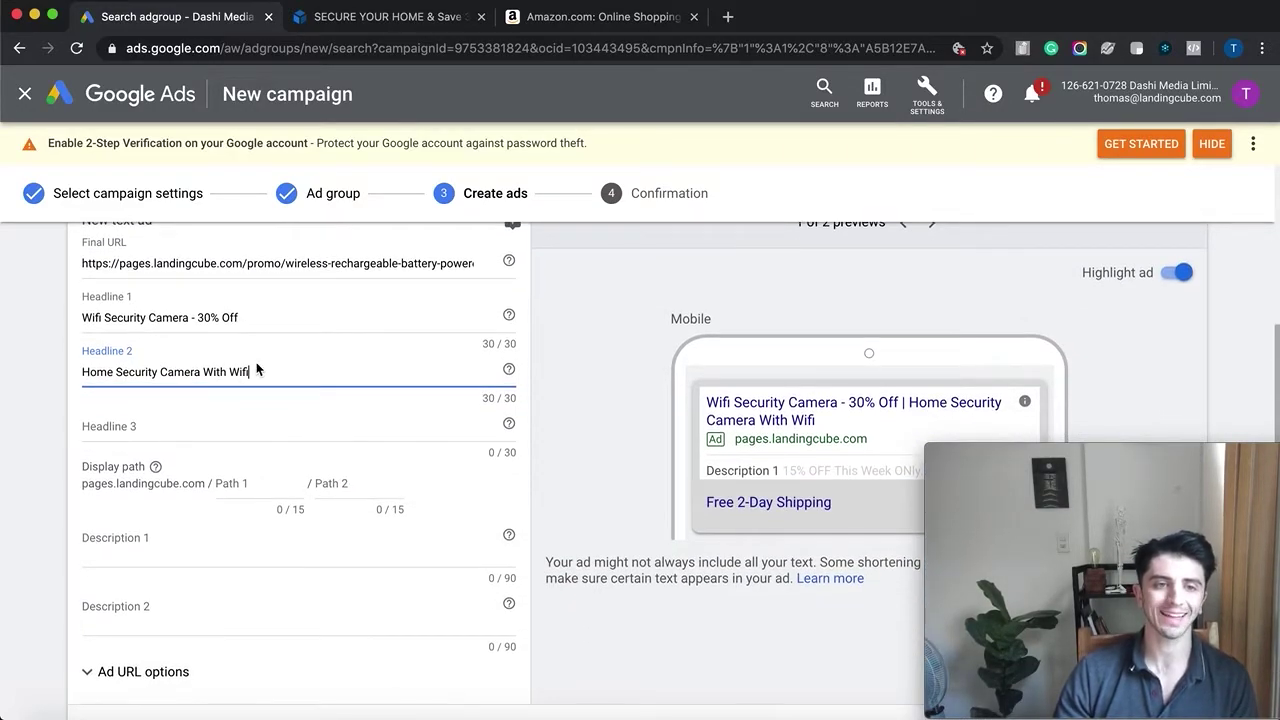
scroll(257, 370, "up", 1)
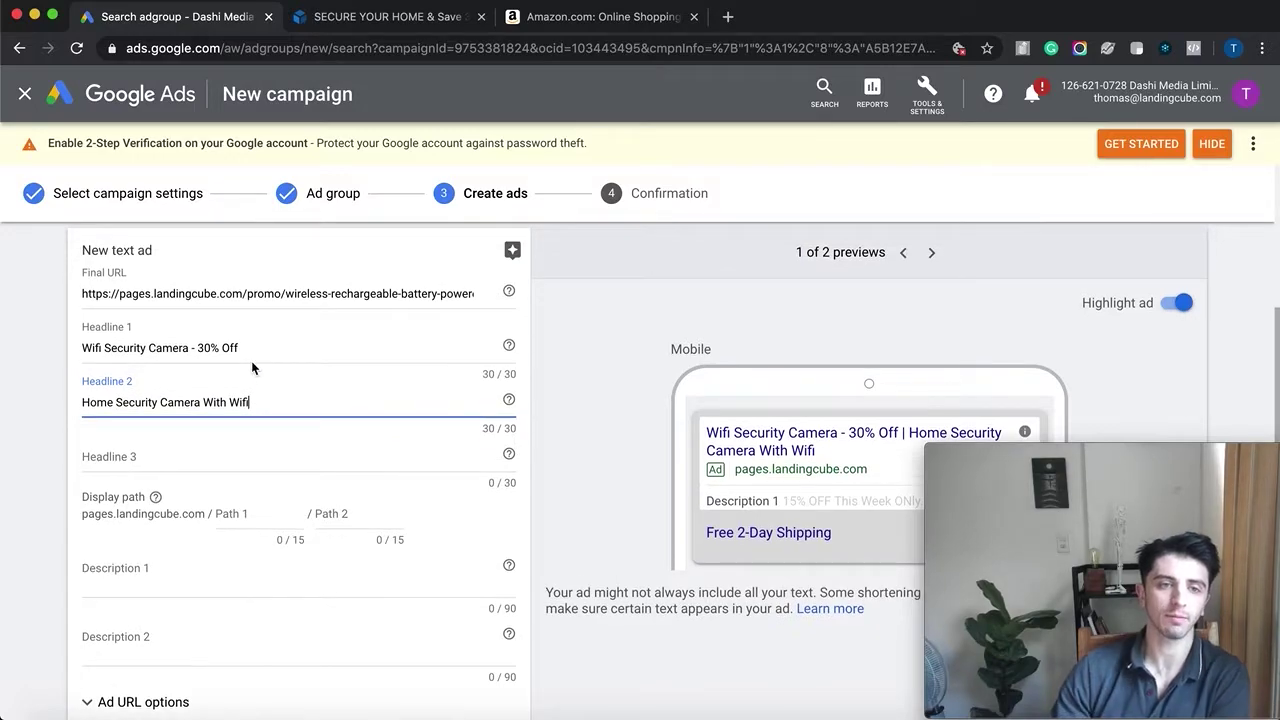
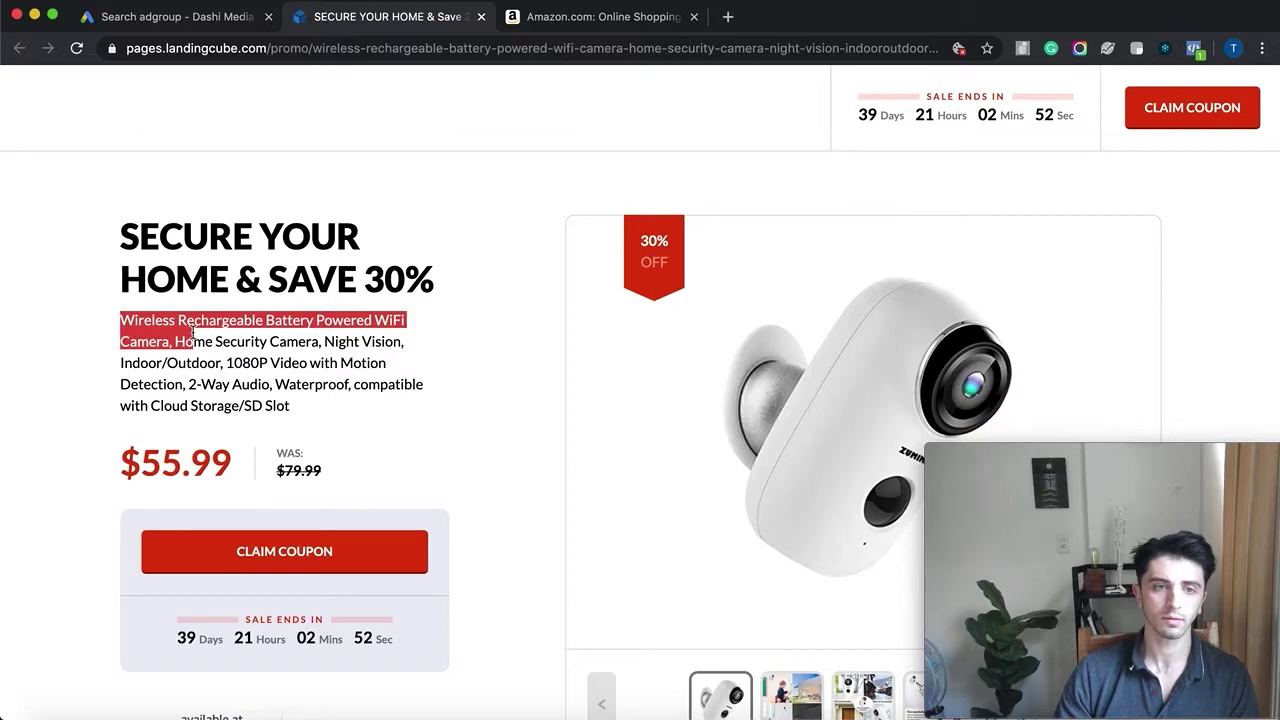
Copy the landing page's product description into the ad's Description 1 and remove "Rechargeable", putting a comma after "Wireless".
left_click_drag(192, 333, 300, 399)
key("super+c")
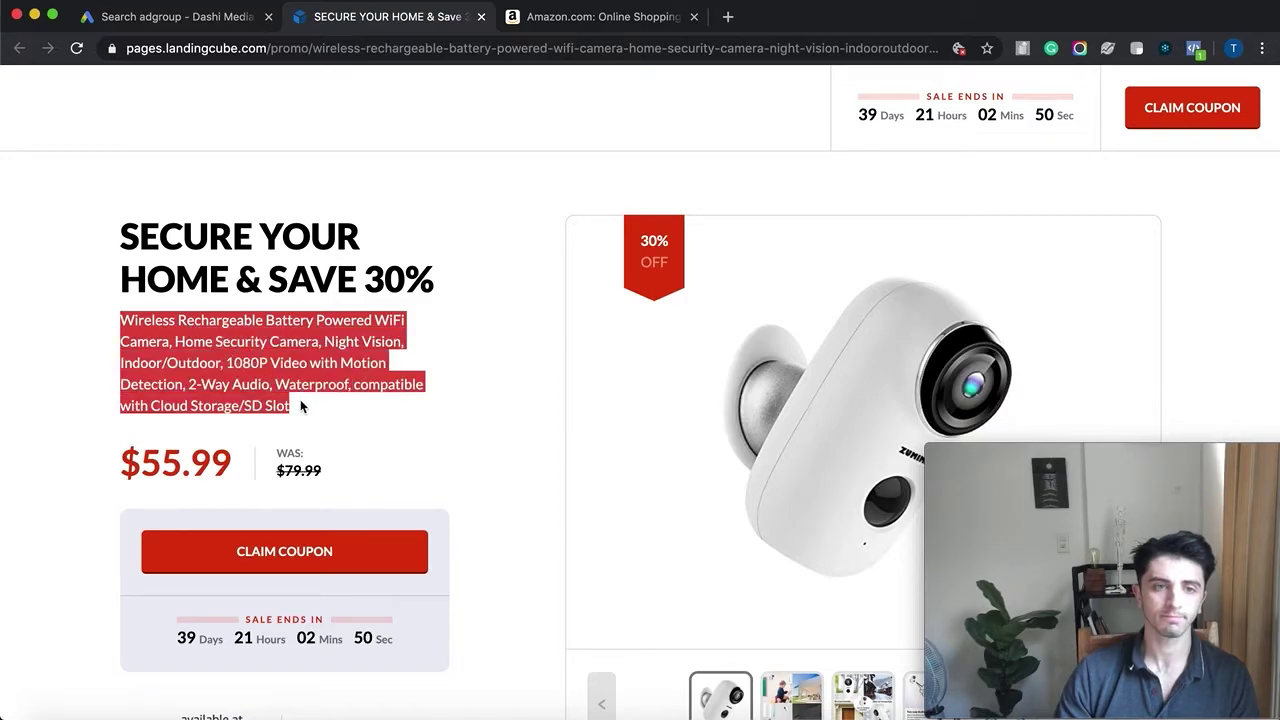
left_click(192, 18)
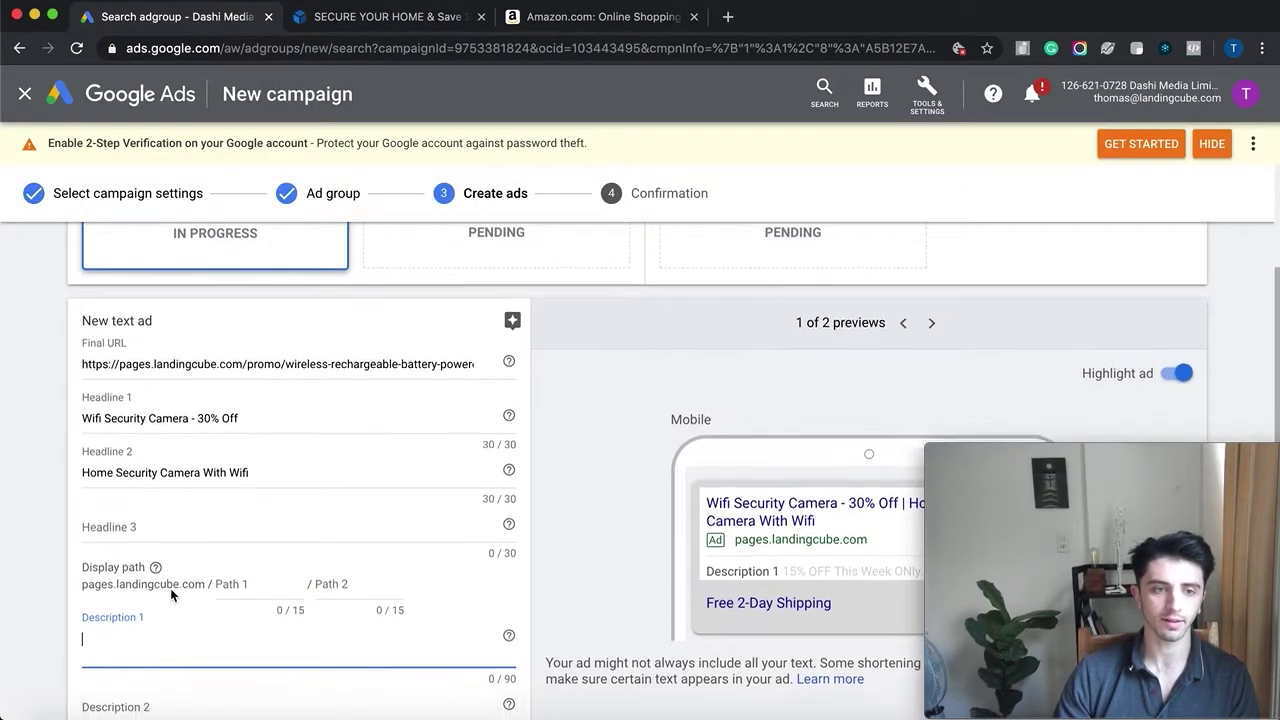
scroll(171, 586, "down", 3)
key("super+v")
left_click(200, 524)
key("alt+BackSpace")
key("BackSpace")
type(",")
scroll(314, 517, "down", 1)
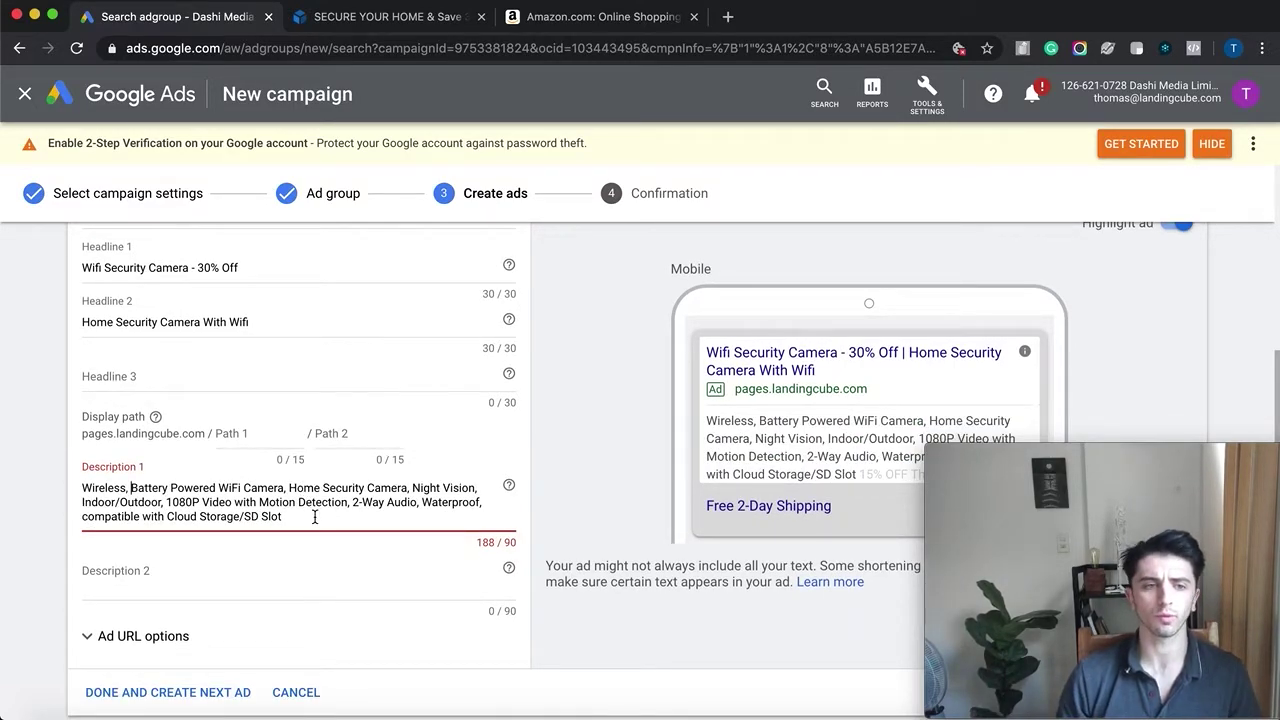
Replace all of Description 1 with "Secure Your Home Inside & Out With Our Wifi Camera. Get Your 15% Discount Code.".
left_click_drag(310, 517, 38, 482)
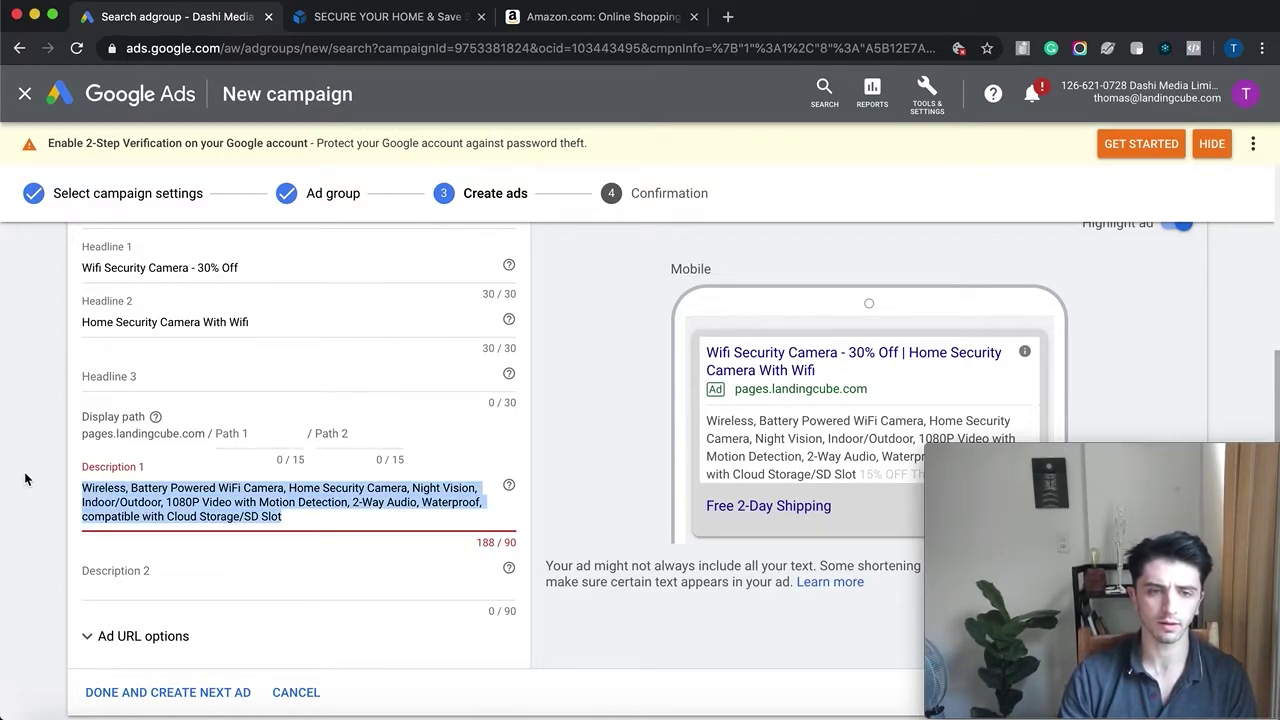
type("Secure Your Home")
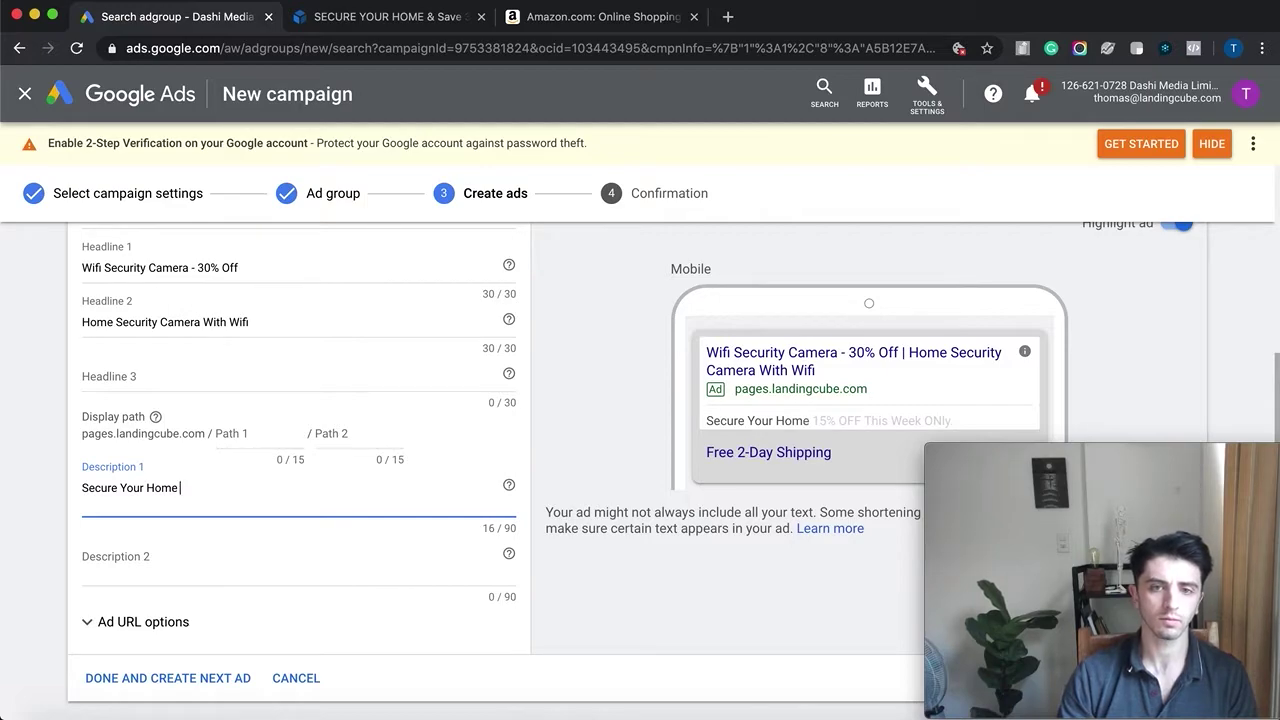
type(" Inside & Out")
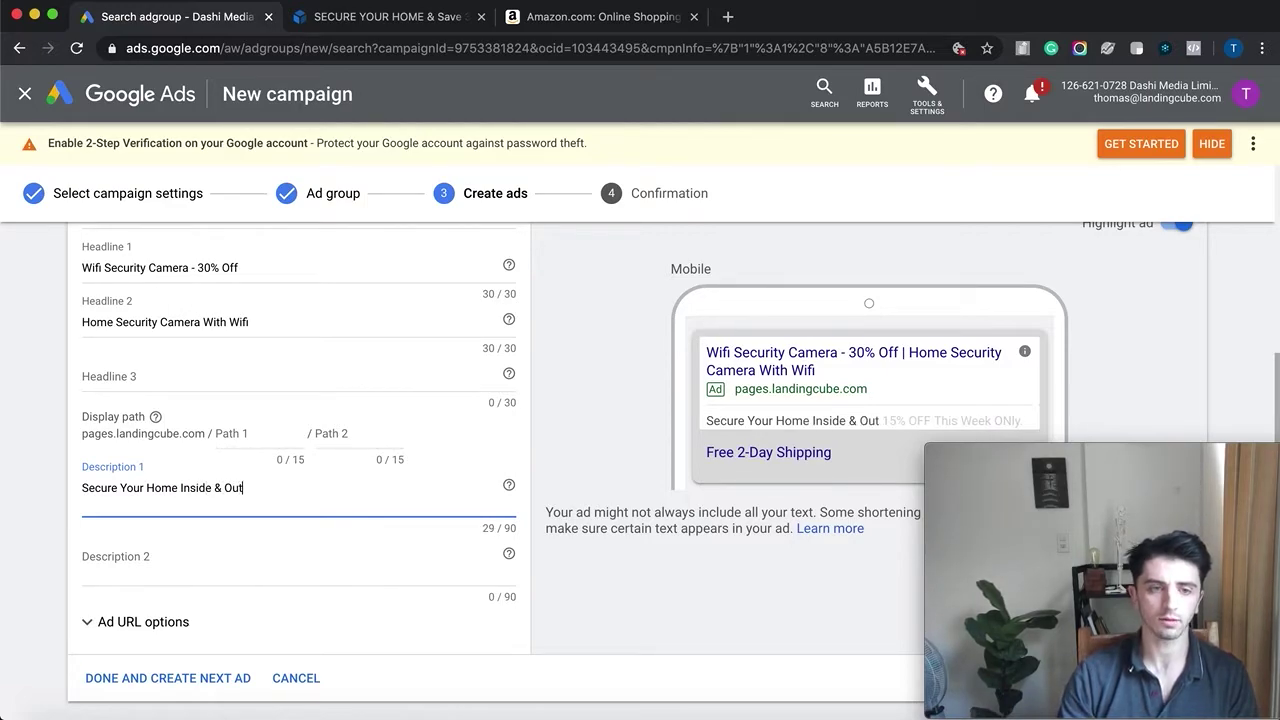
type(" With Our Wifi Camera. Get Your 15")
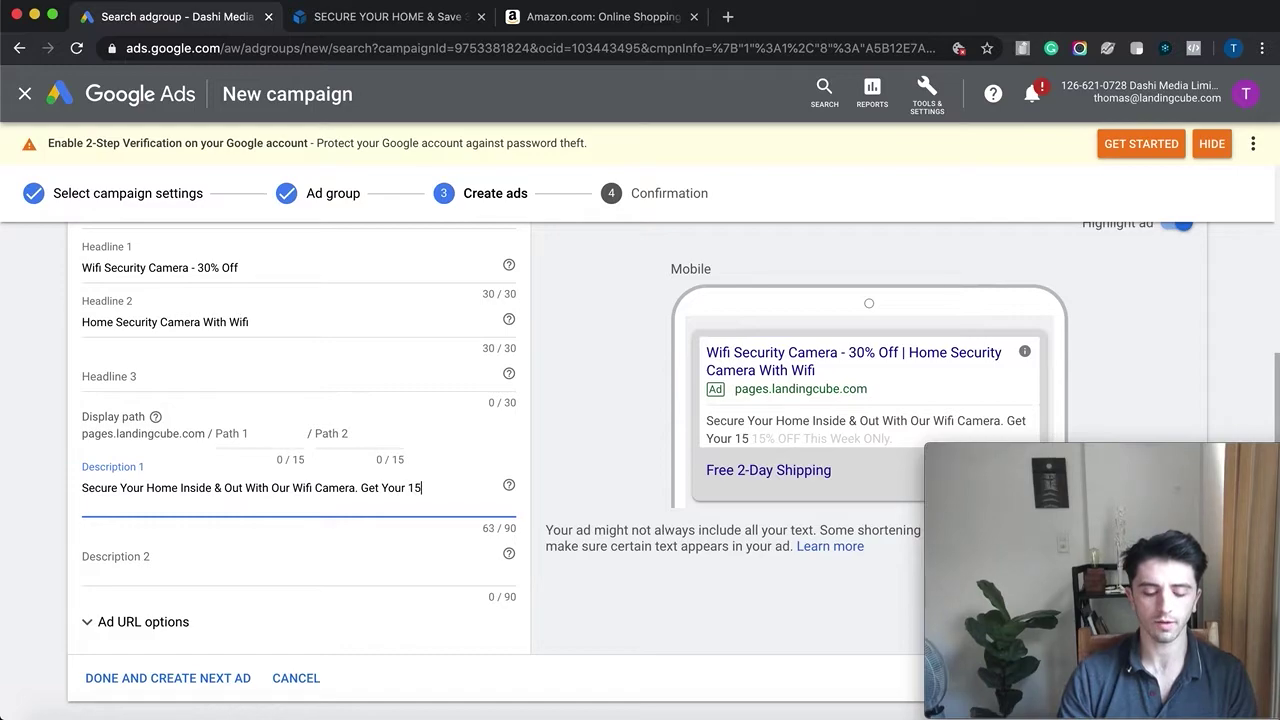
type("% Discount Code.")
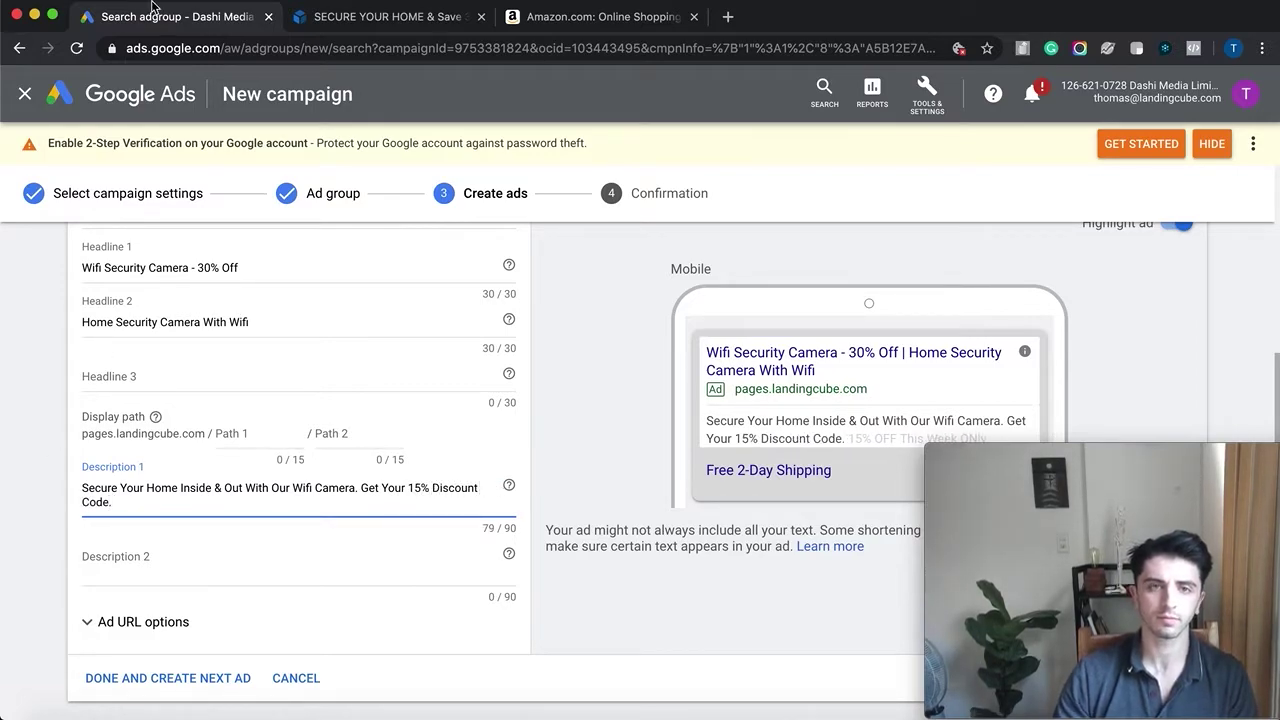
After consulting the landing page, reword Description 1's opening to "Home Security Inside & Out" and insert "Weatherproof" before "Wifi Camera".
left_click(442, 17)
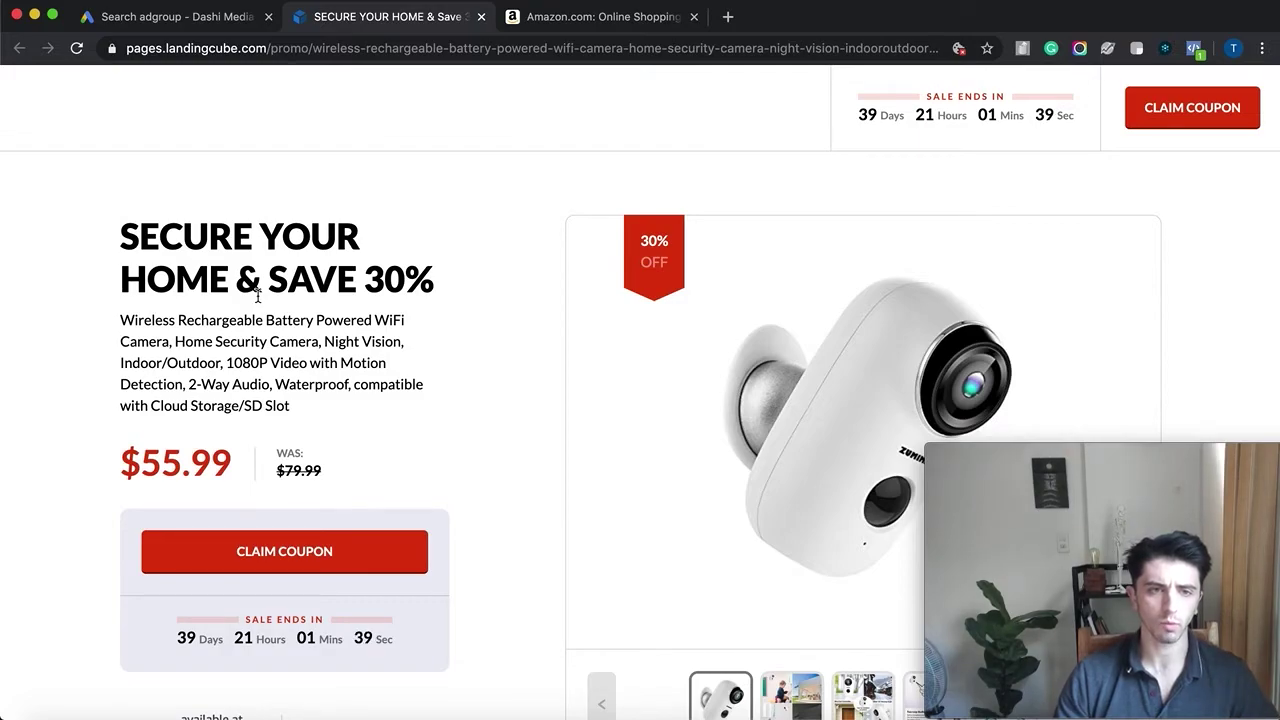
left_click(210, 17)
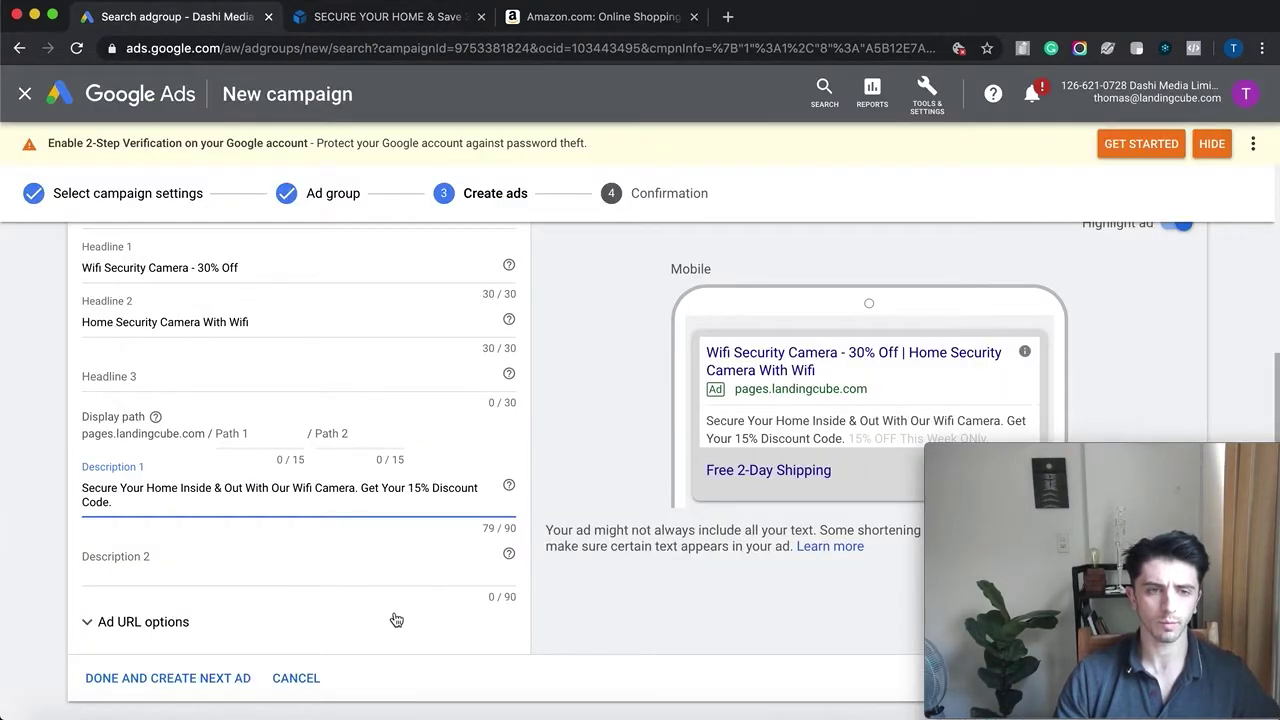
left_click_drag(209, 488, 82, 488)
type("Home Secut")
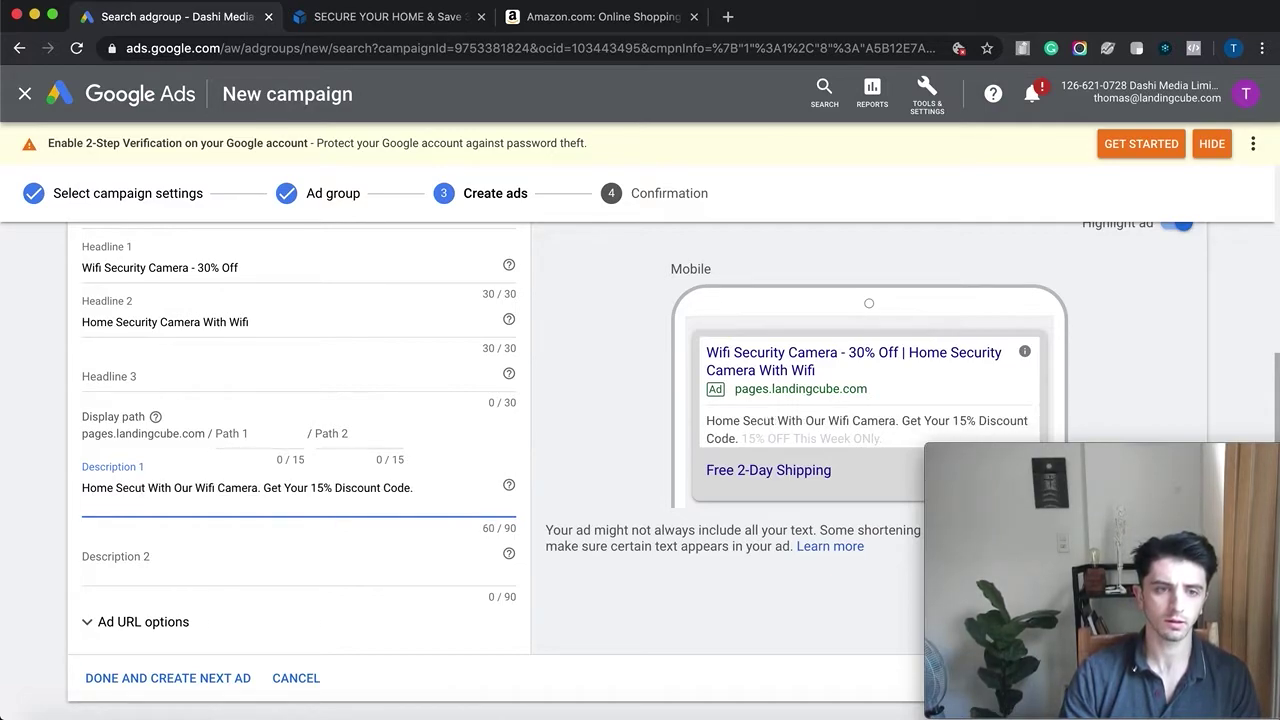
key("BackSpace")
type("rity Inside & Out")
left_click(260, 488)
type("Weatherproof")
left_click(234, 499)
scroll(276, 520, "down", 1)
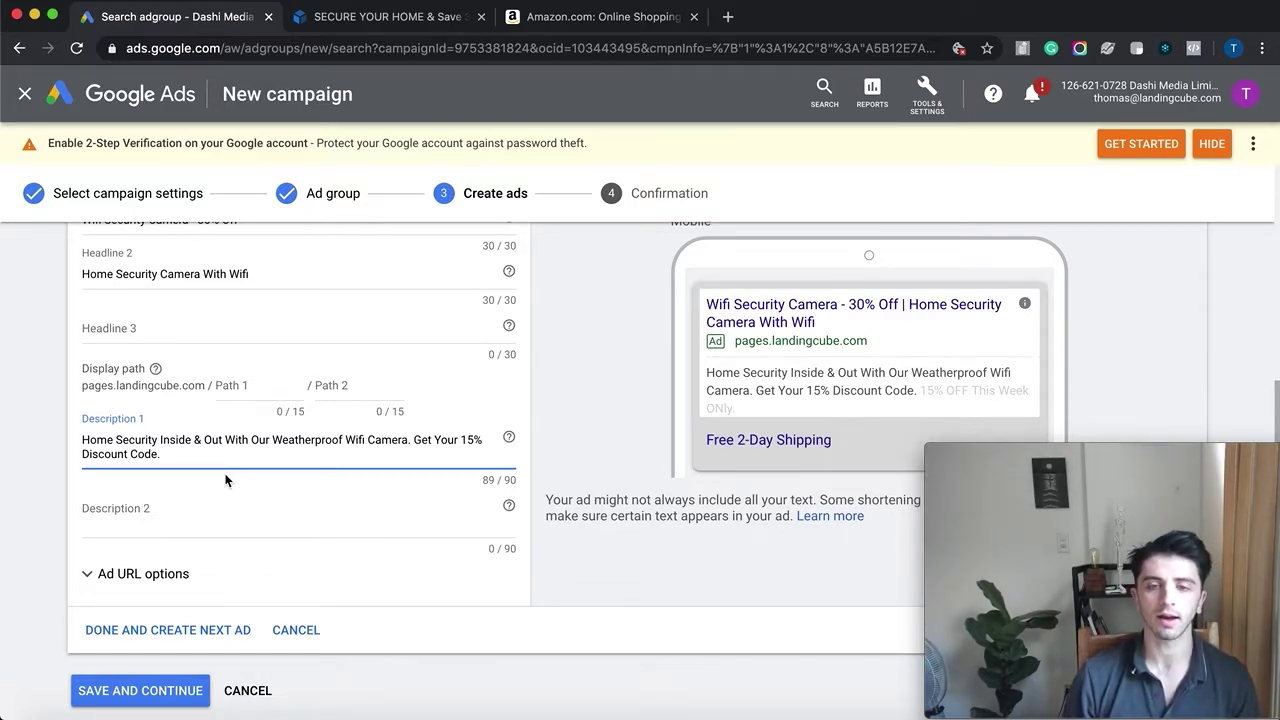
Check the landing page's product description for features to use in Description 2, and return to the text ad form.
left_click(172, 515)
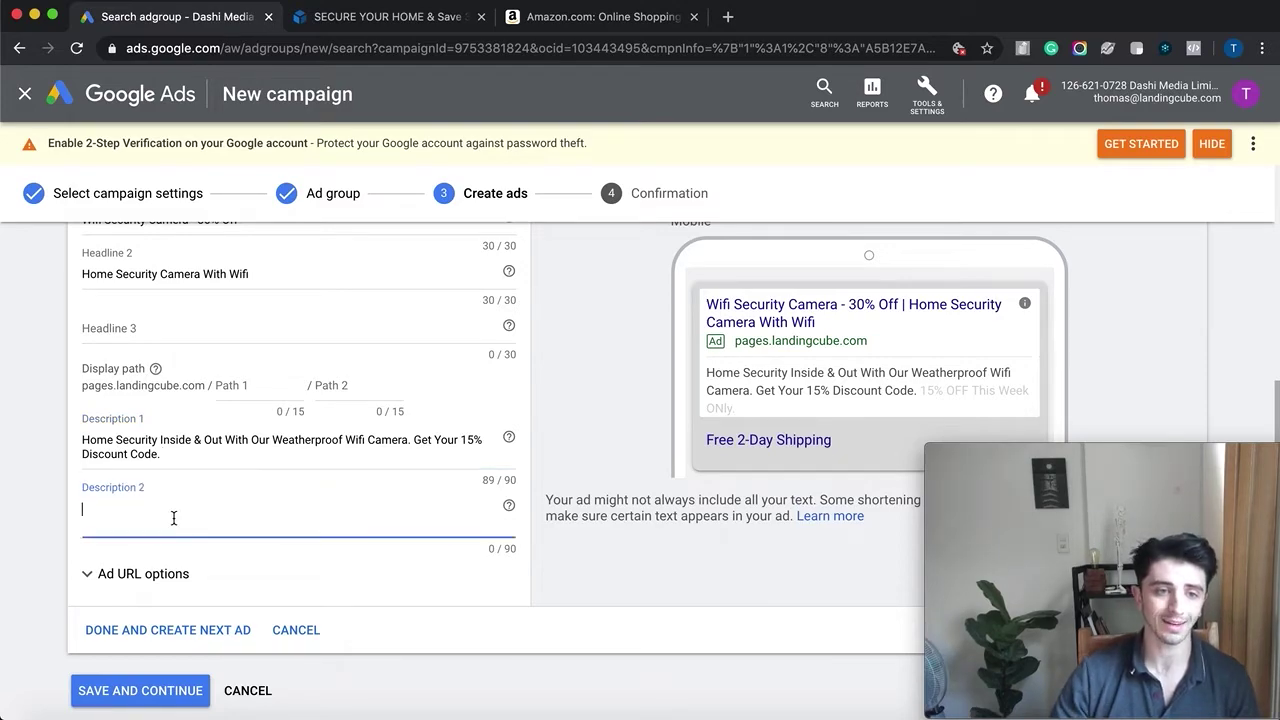
left_click(385, 16)
scroll(120, 297, "down", 1)
left_click_drag(120, 297, 178, 341)
left_click(193, 341)
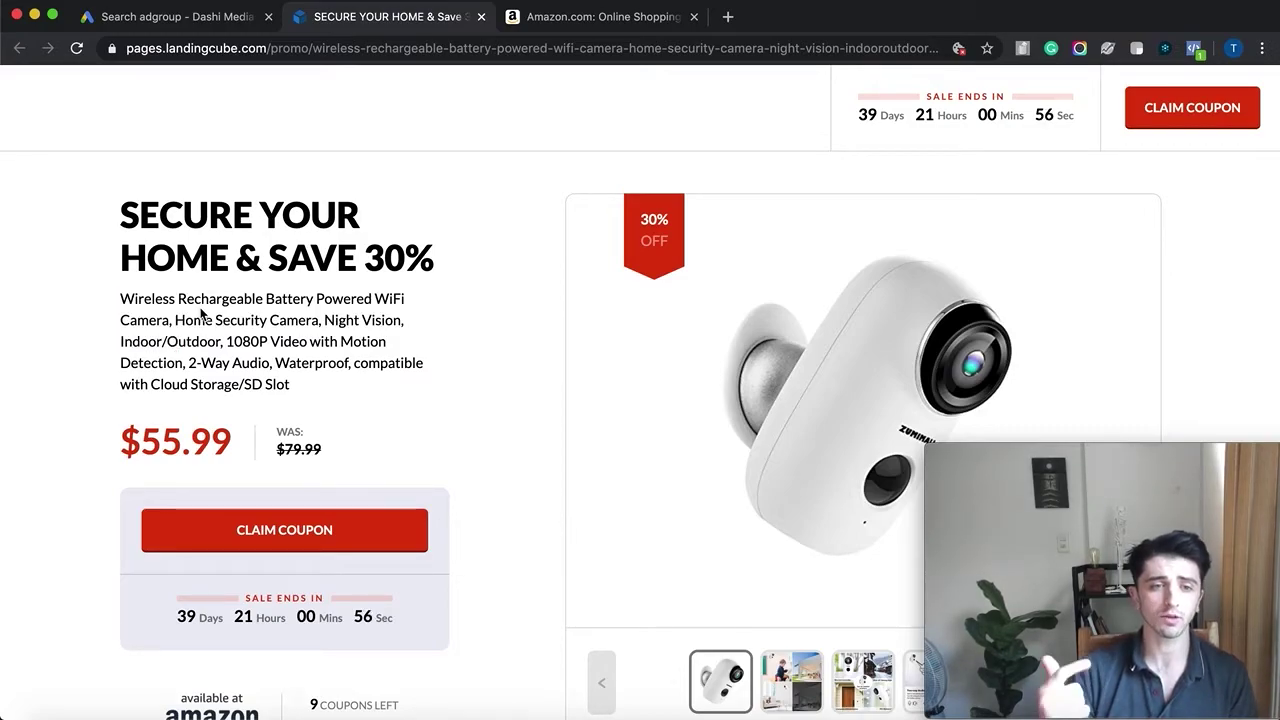
left_click(245, 22)
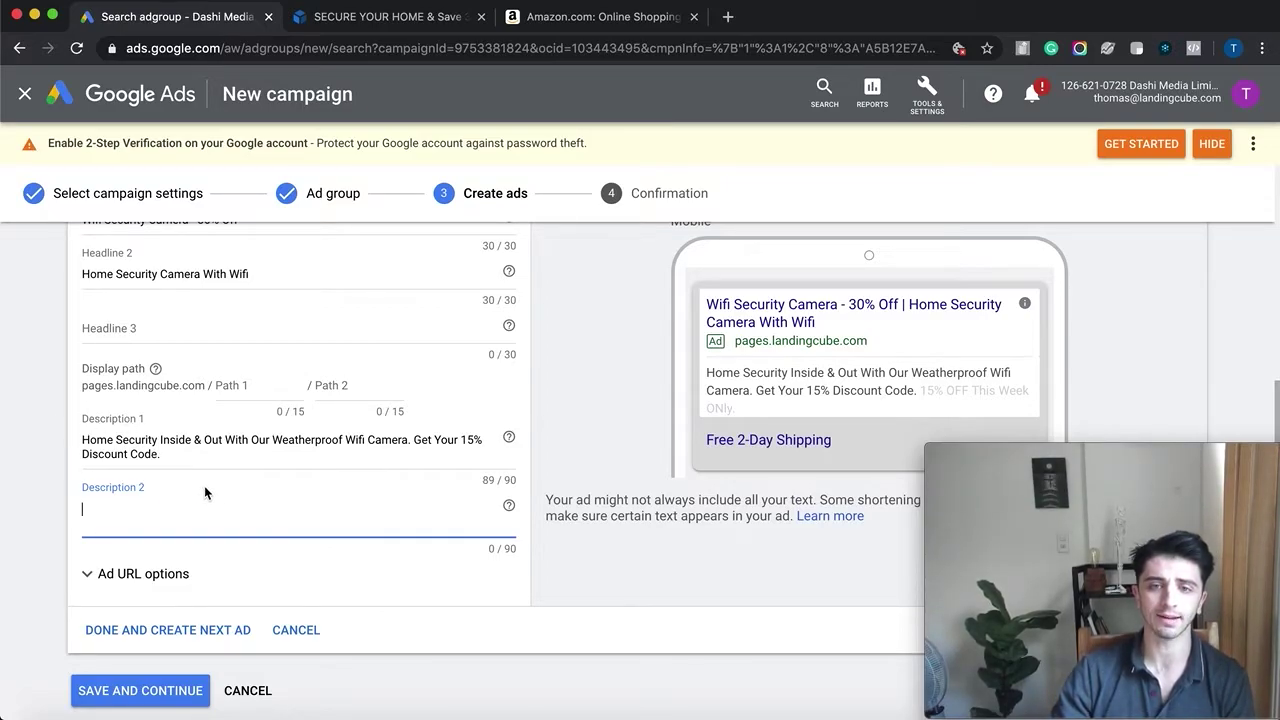
Review the text ad's headlines, description and mobile preview, focusing on how "Wifi Security Camera" in Headline 1 relates to the keywords.
scroll(168, 540, "down", 1)
scroll(329, 466, "up", 3)
scroll(329, 466, "down", 3)
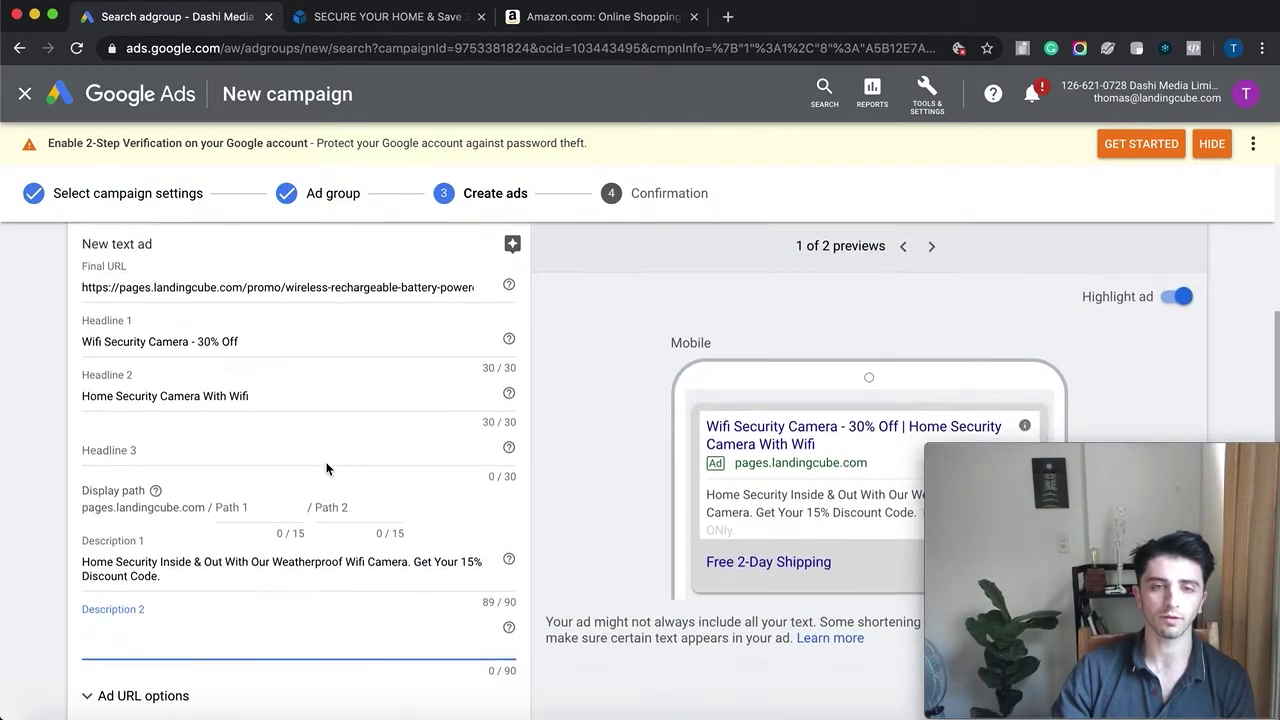
scroll(326, 468, "down", 1)
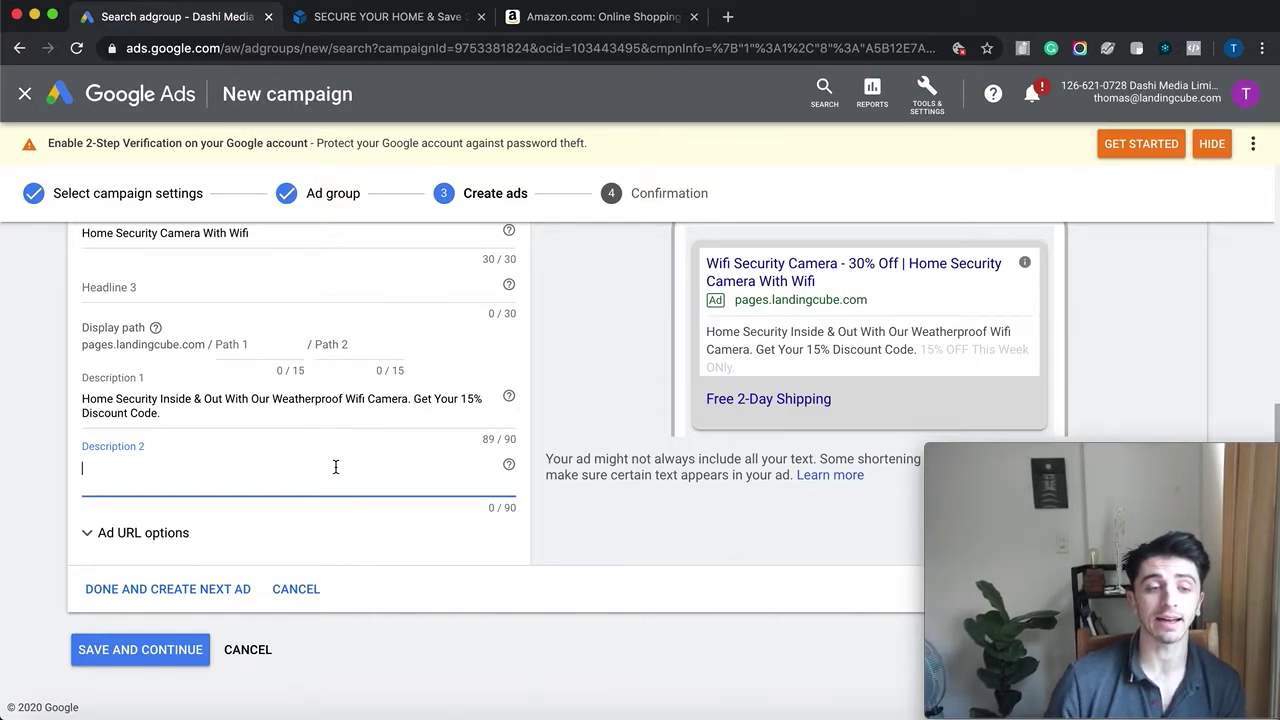
left_click(186, 654)
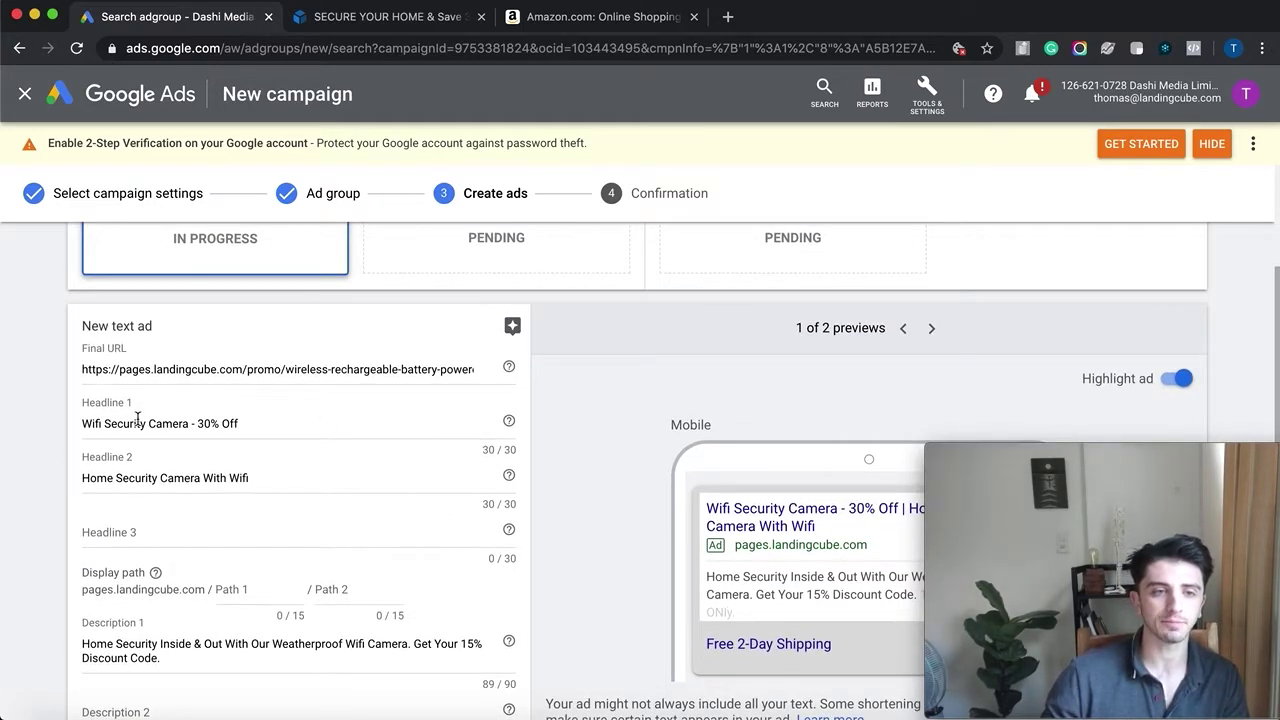
left_click_drag(81, 423, 189, 420)
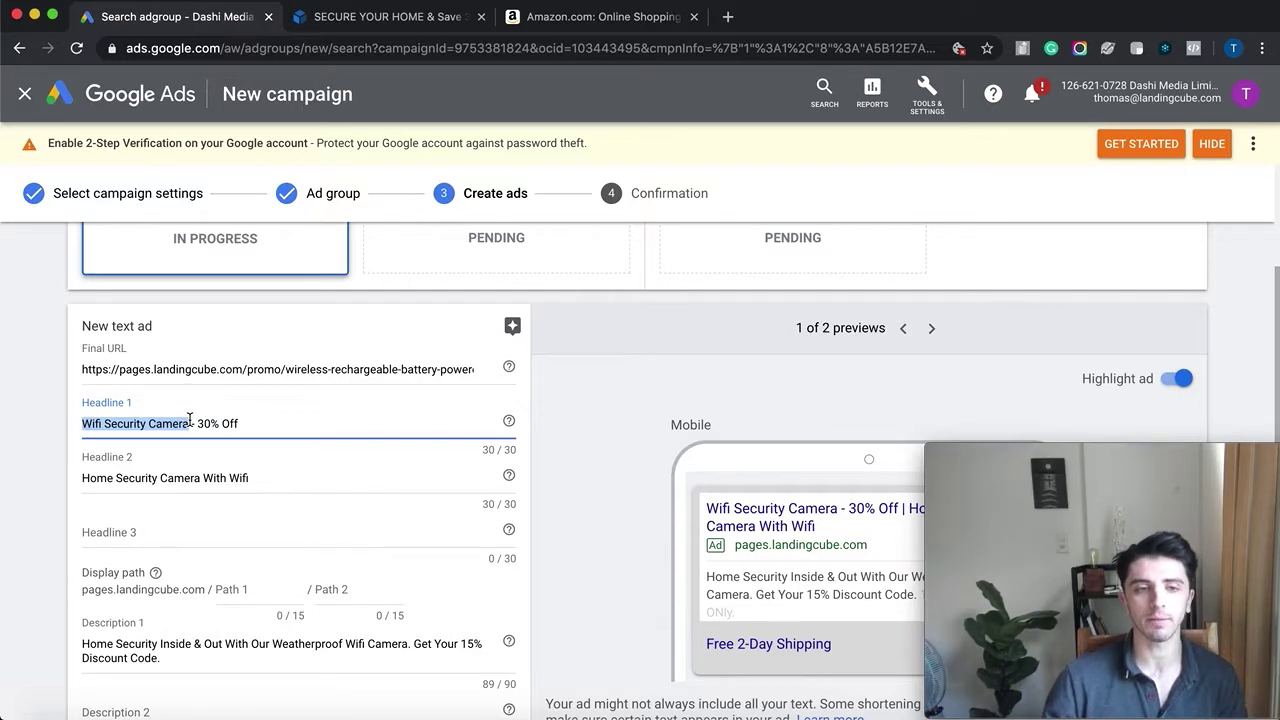
left_click(162, 423)
left_click_drag(186, 420, 81, 421)
left_click(98, 422)
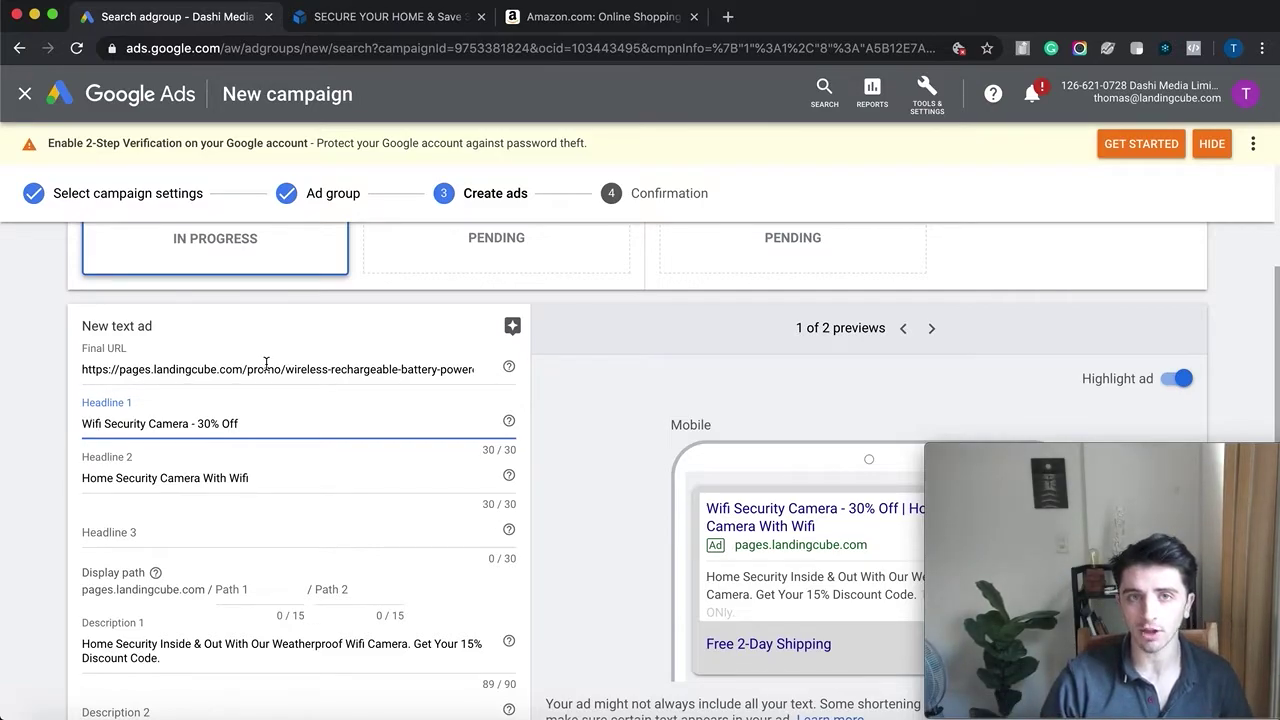
scroll(266, 363, "up", 2)
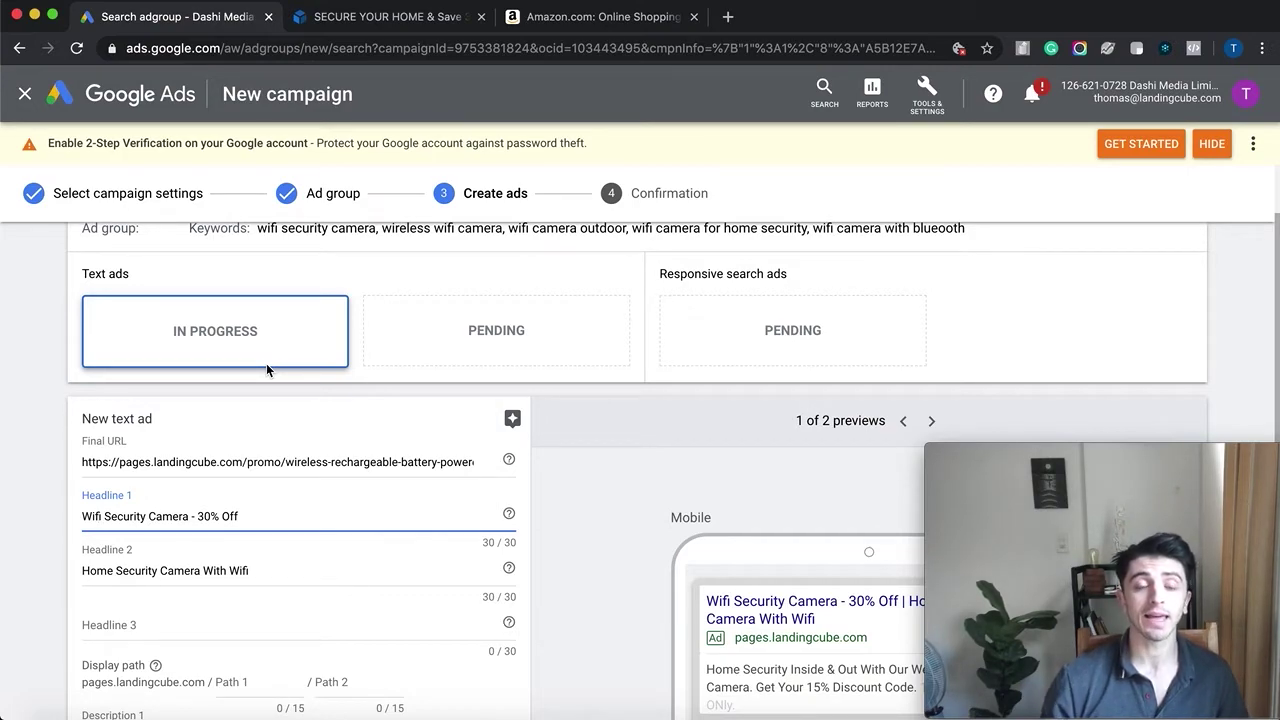
Check the camera's landing page for its product headline, discount and coupon offer.
left_click(393, 18)
scroll(421, 377, "down", 3)
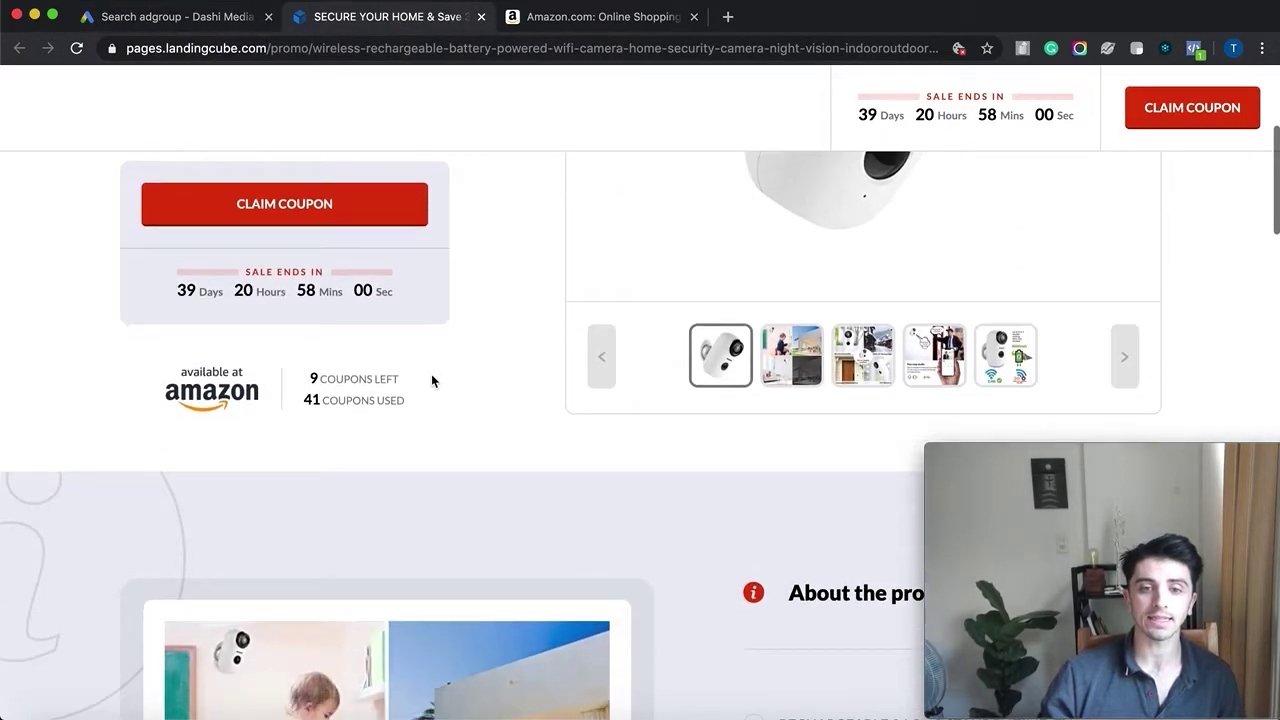
scroll(431, 374, "up", 3)
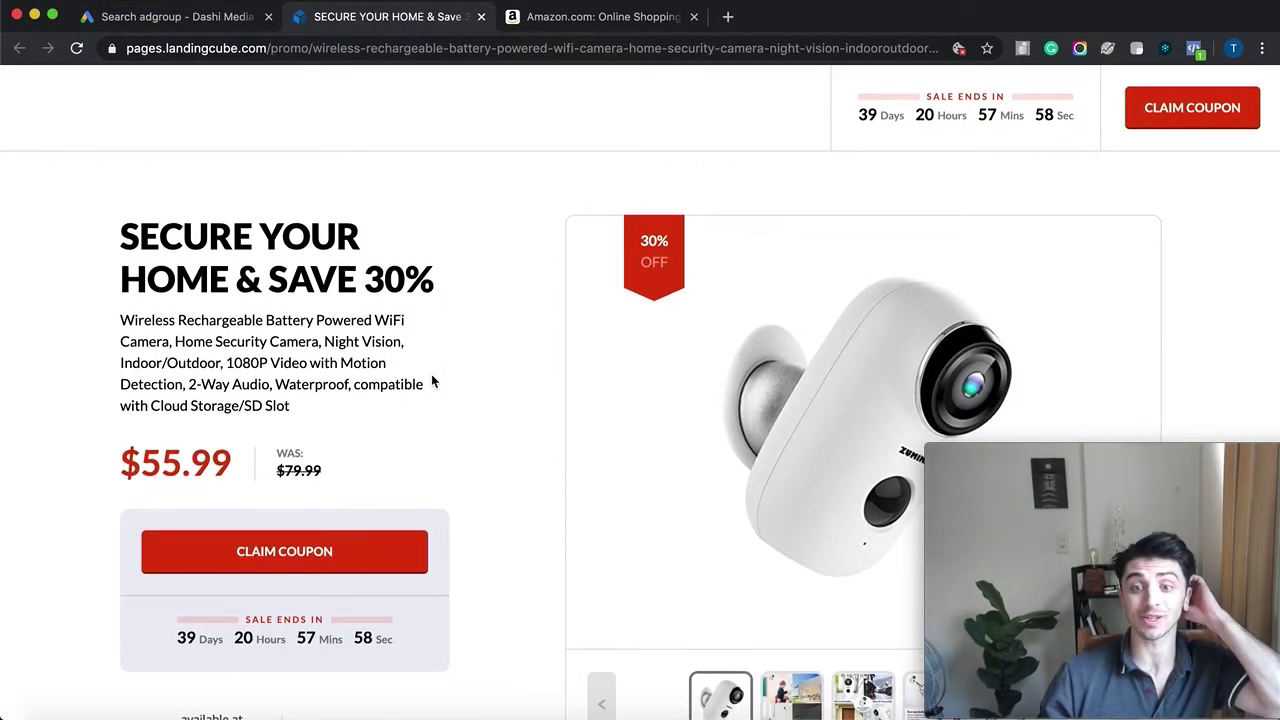
scroll(431, 374, "down", 2)
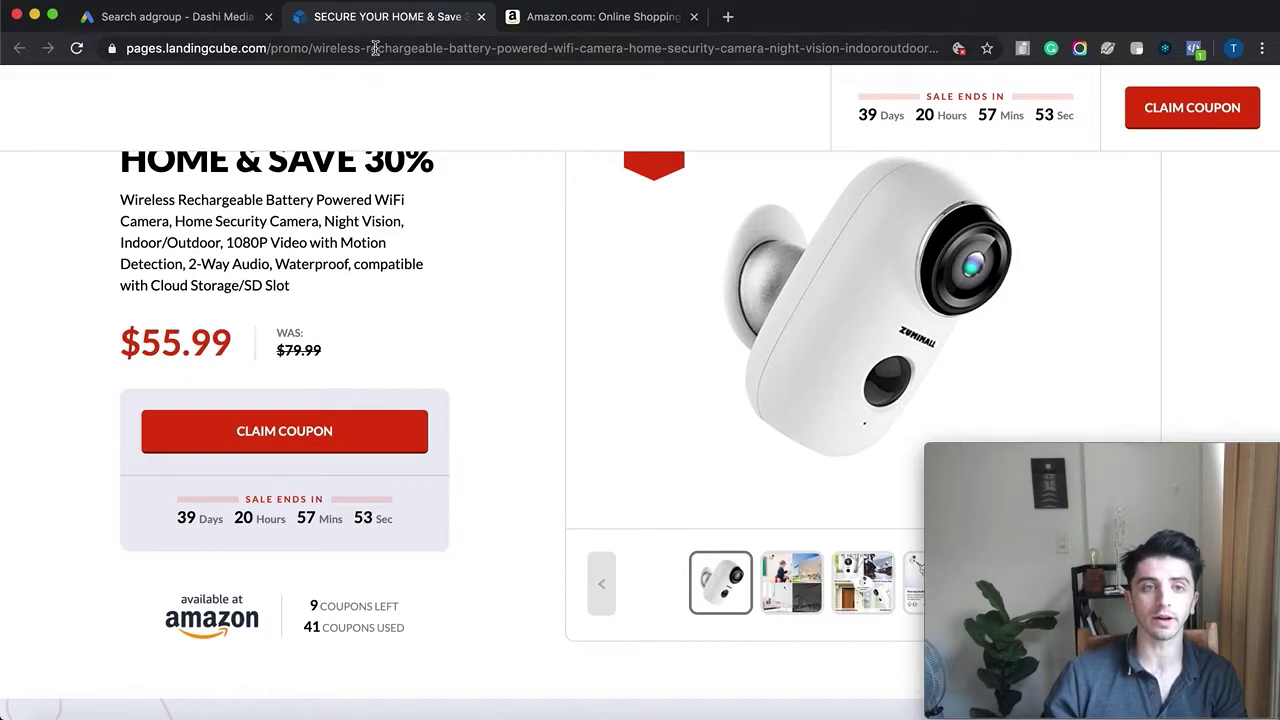
Reopen the recently closed LandingCube dashboard in place of the landing page and edit the Wireless Rechargeable Battery Powered WiFi Camera campaign.
left_click(375, 48)
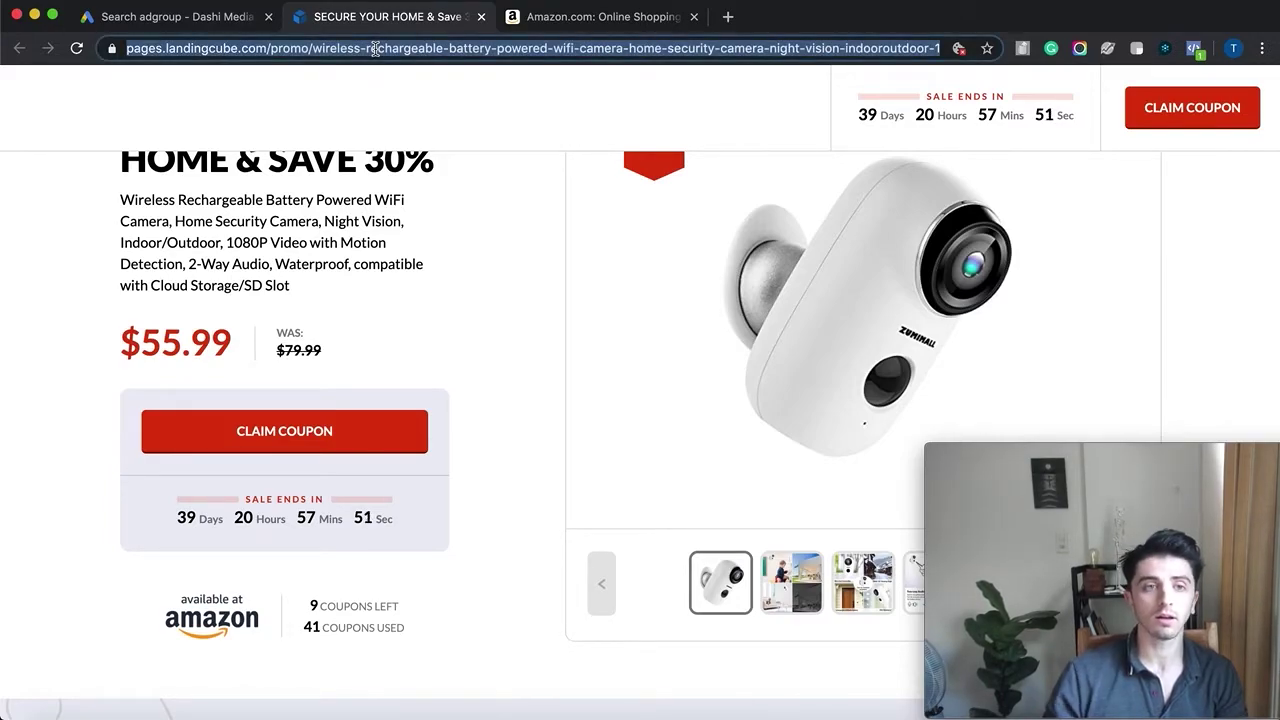
left_click(250, 3)
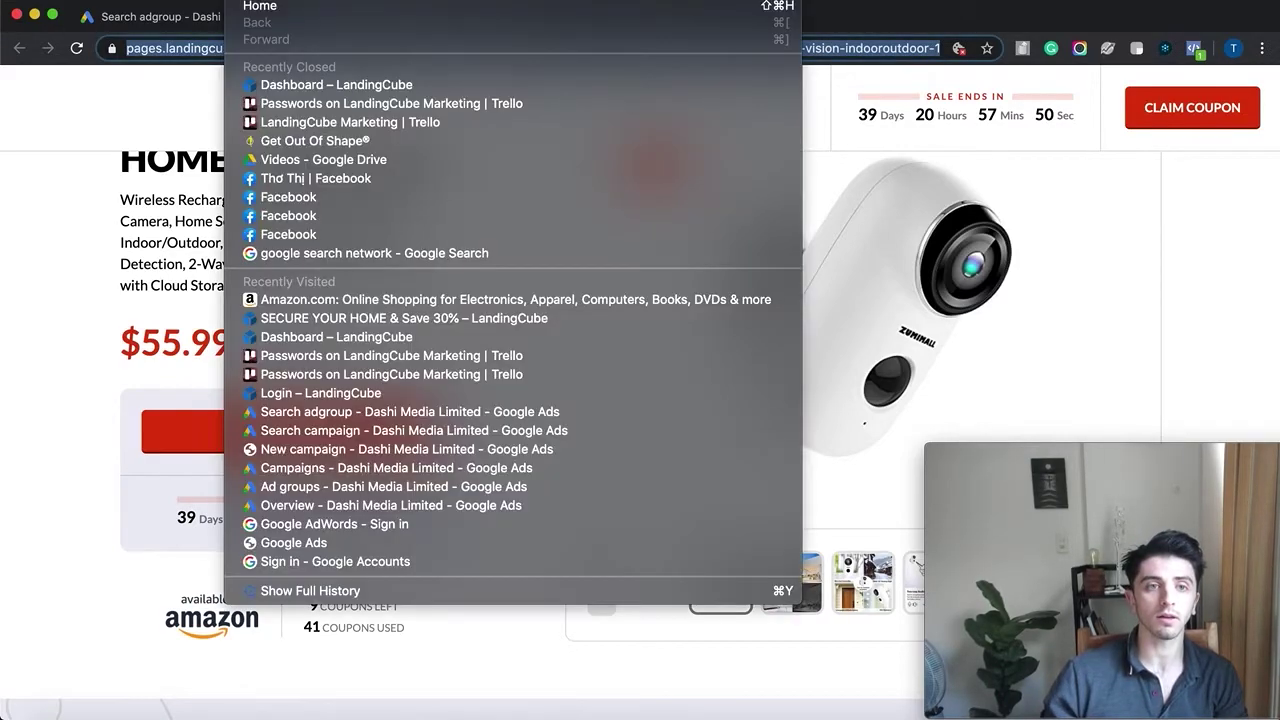
left_click(308, 84)
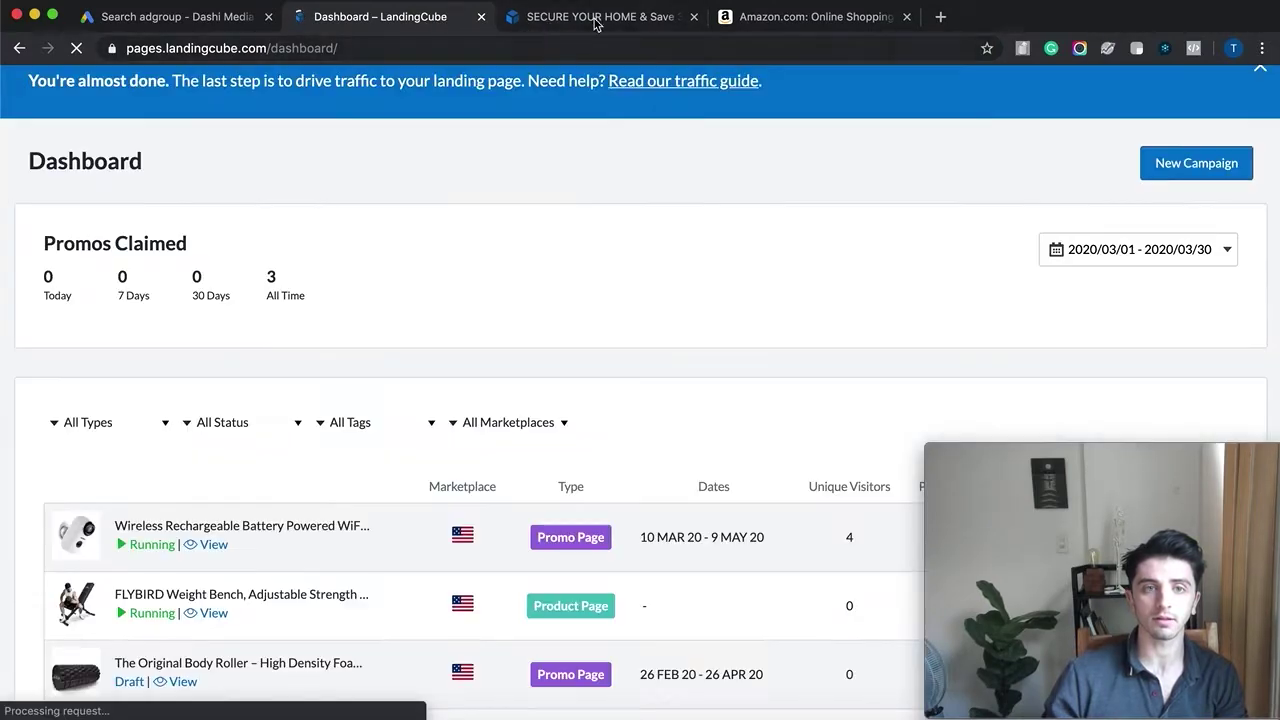
left_click(694, 17)
scroll(646, 381, "down", 3)
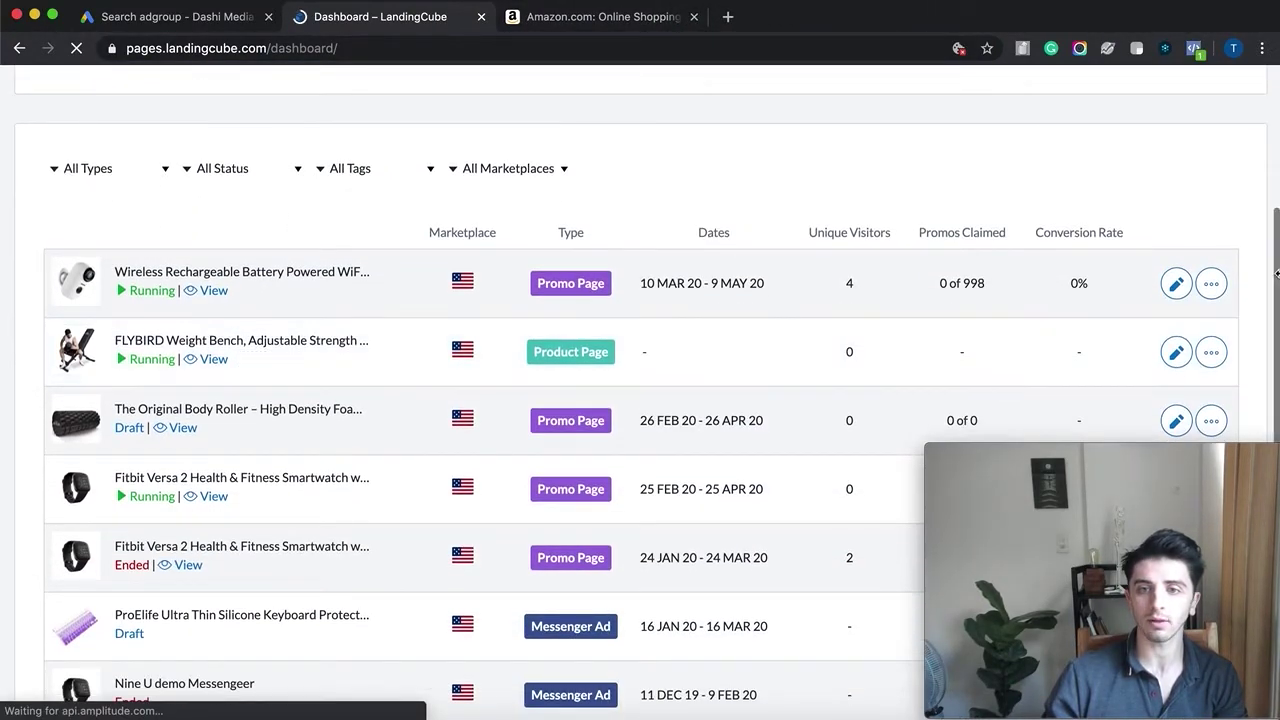
left_click(1176, 283)
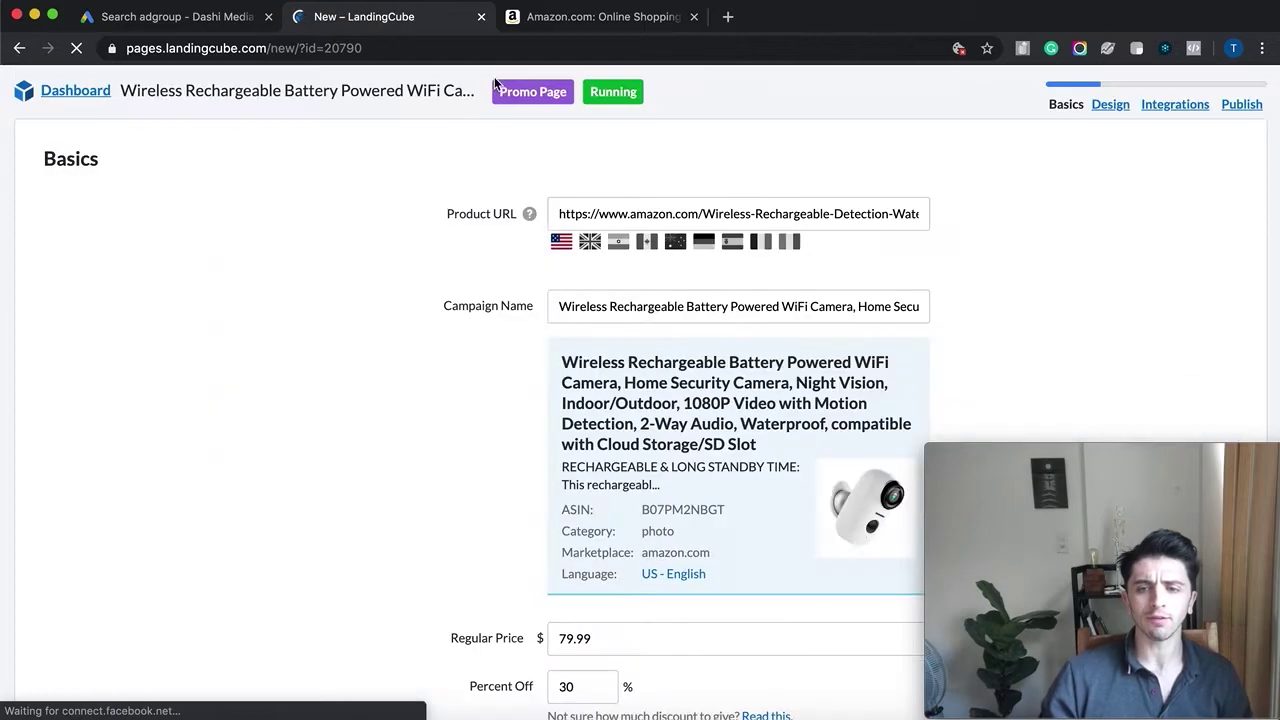
In the campaign's Integrations advanced settings, enable 2-Step URL and set the URL type to 2-step Storefront URL.
scroll(770, 270, "down", 4)
scroll(770, 268, "down", 3)
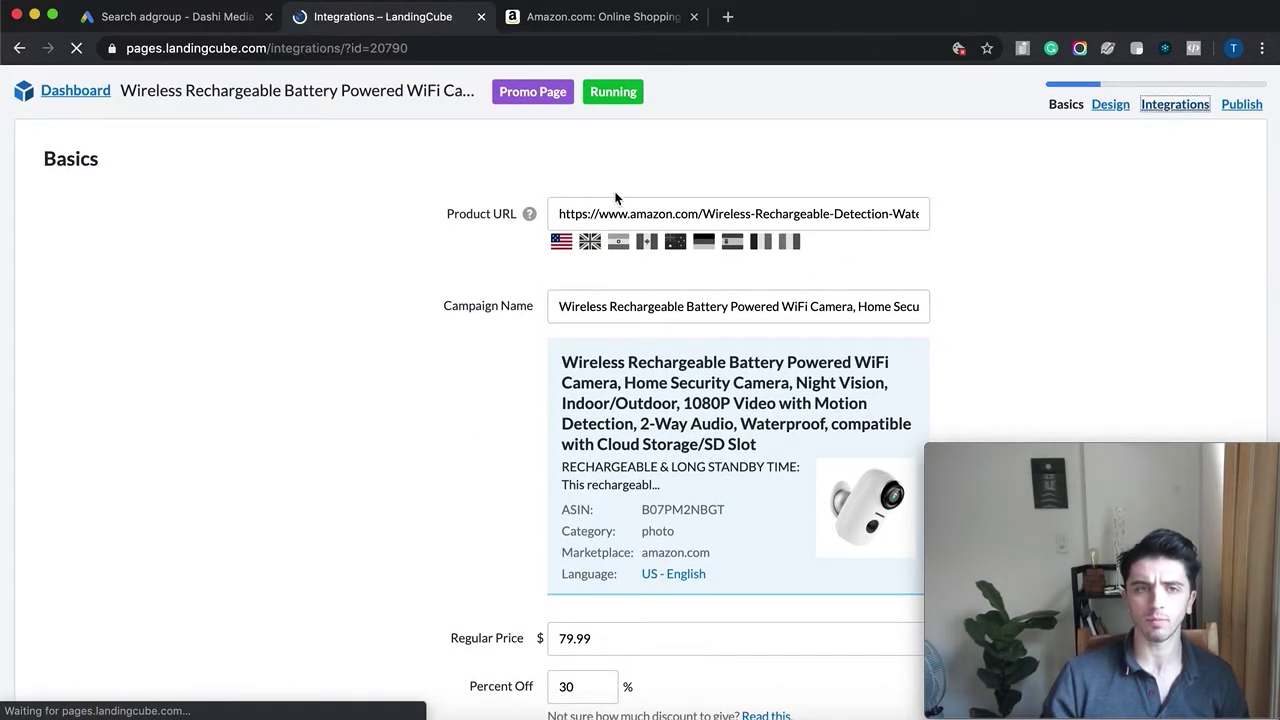
scroll(570, 322, "down", 3)
scroll(600, 380, "down", 2)
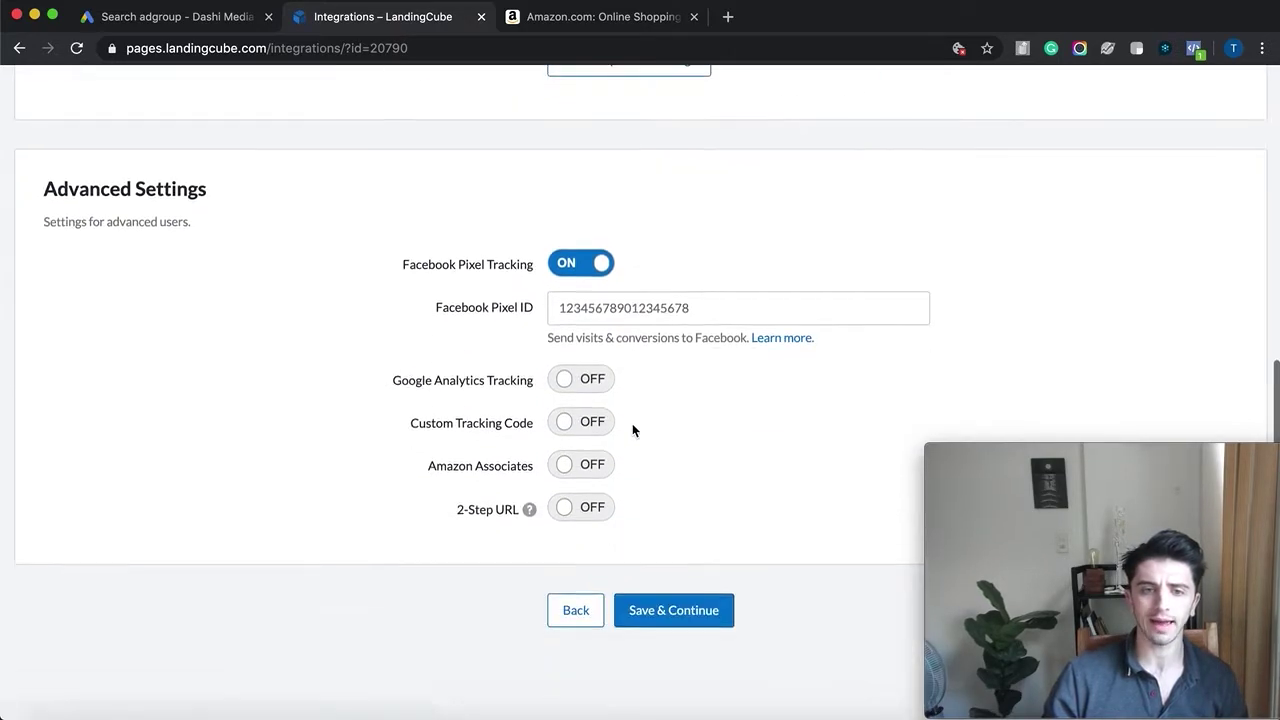
left_click(579, 516)
scroll(579, 520, "down", 2)
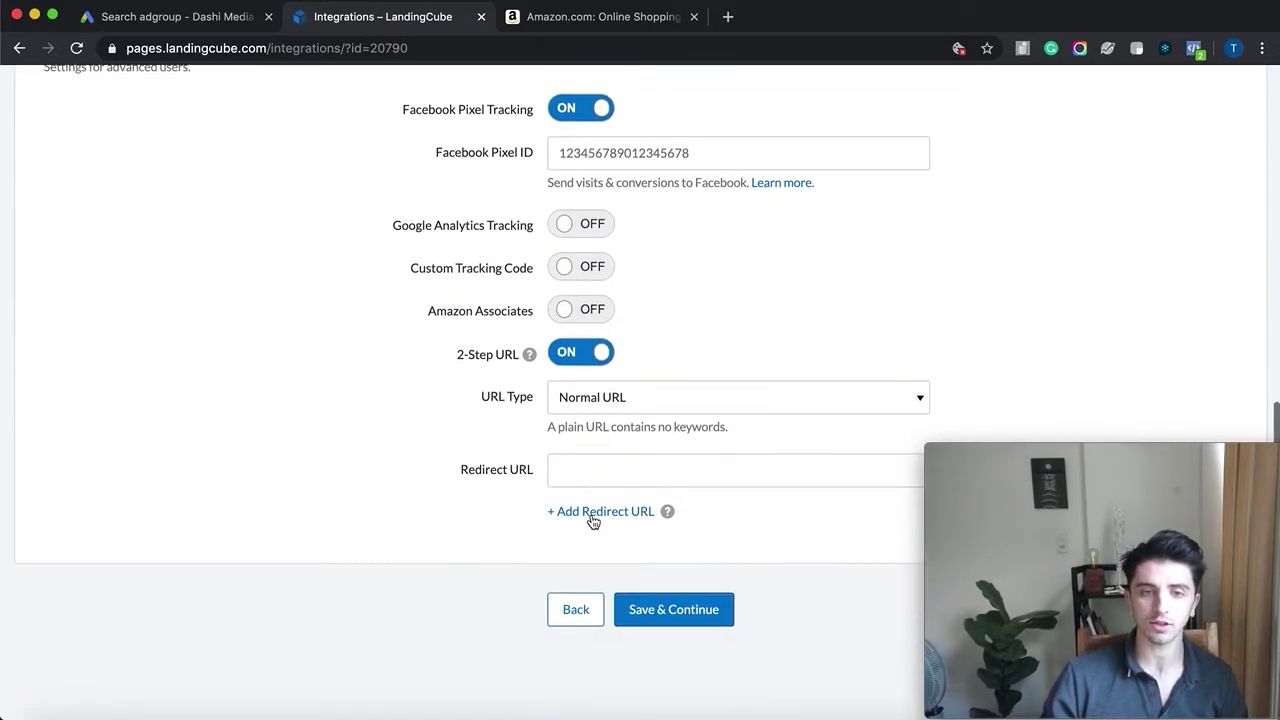
left_click(745, 404)
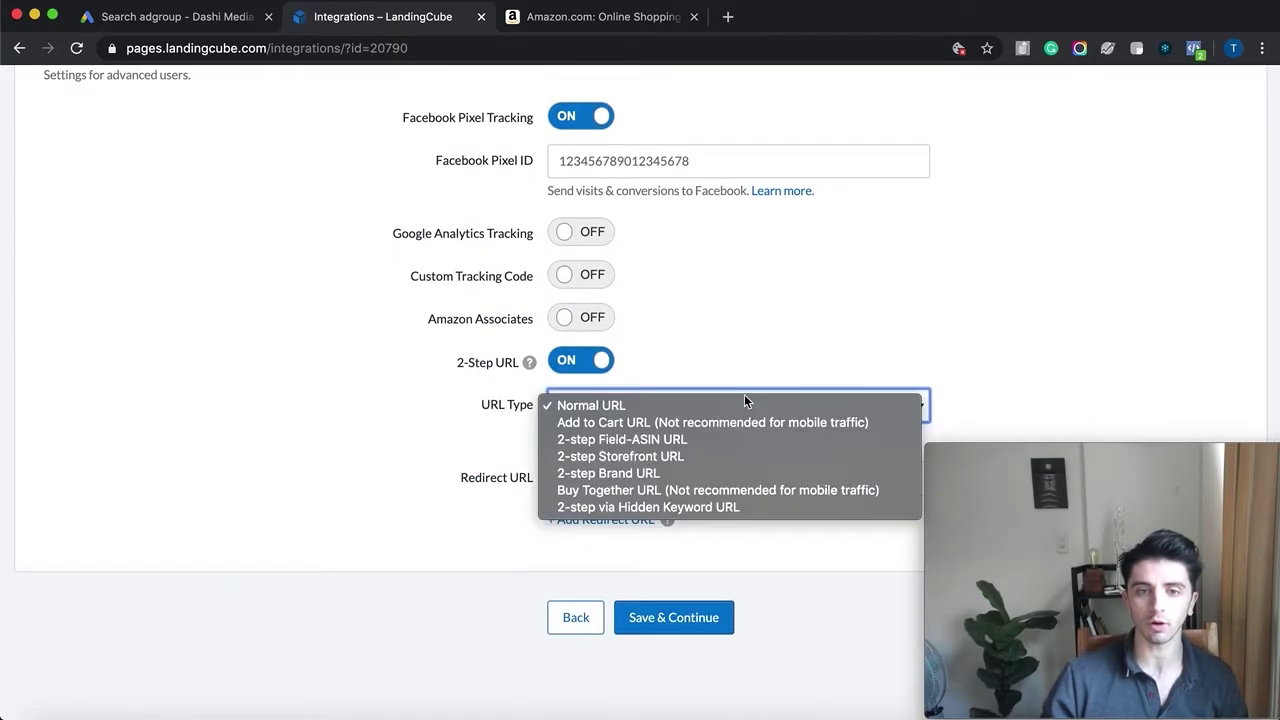
left_click(709, 456)
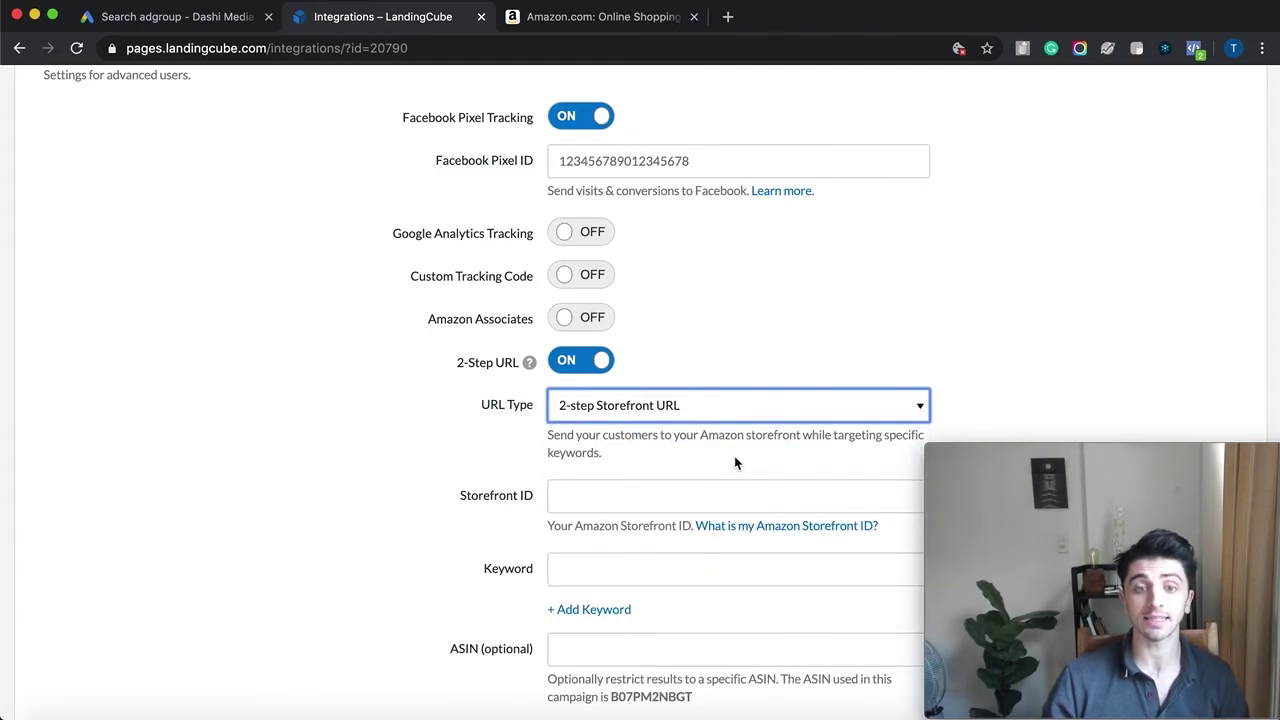
Examine the storefront URL's Keyword field and the available URL types, and return to the text ad form in Google Ads.
scroll(618, 430, "down", 2)
left_click(606, 412)
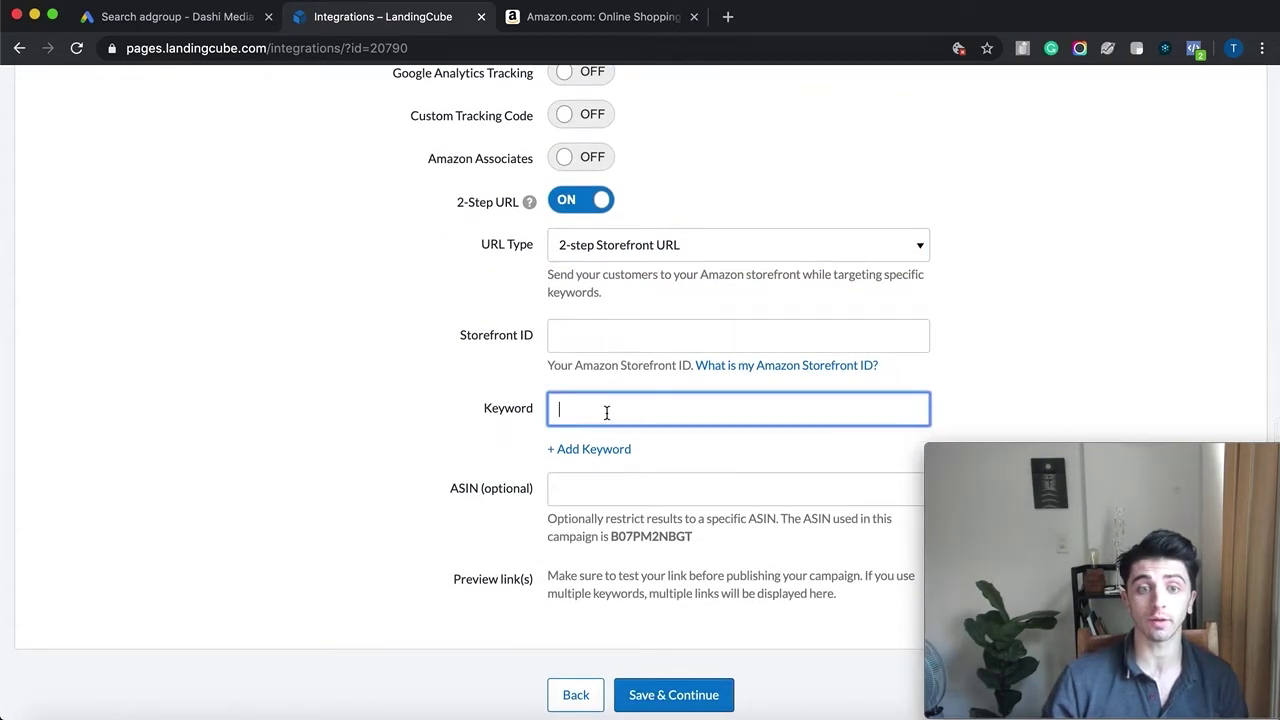
left_click(749, 246)
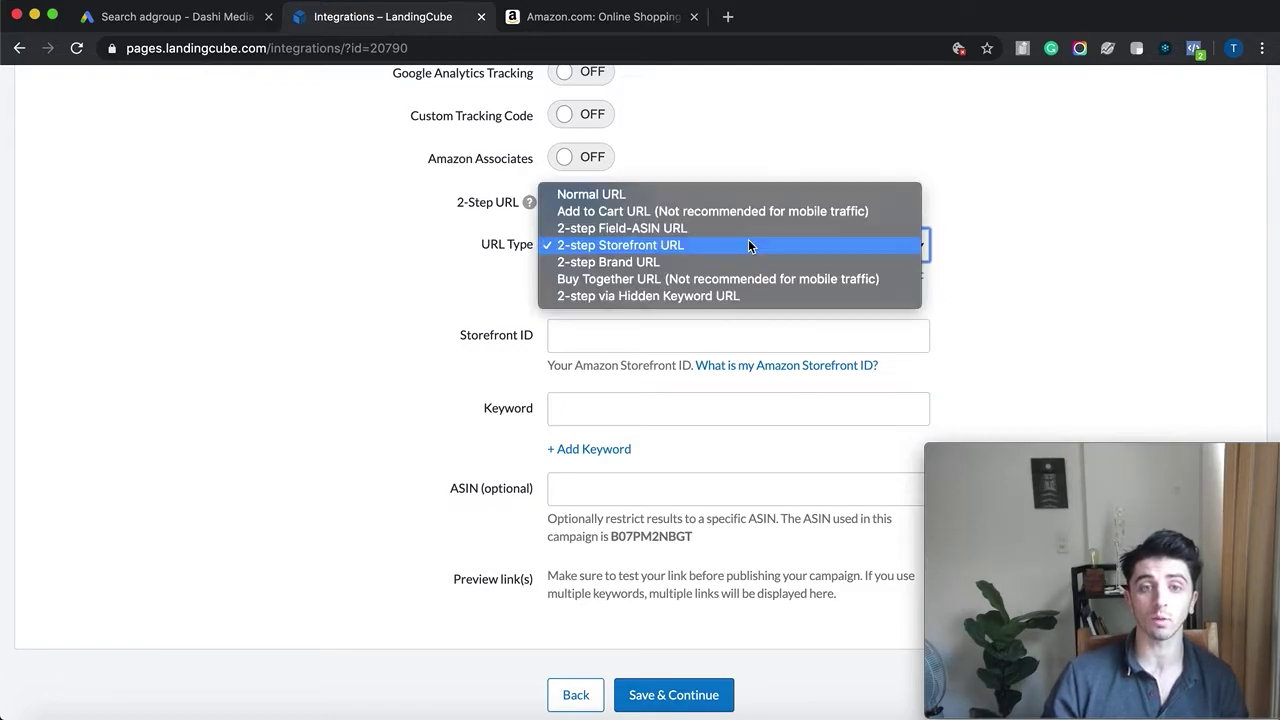
left_click(321, 236)
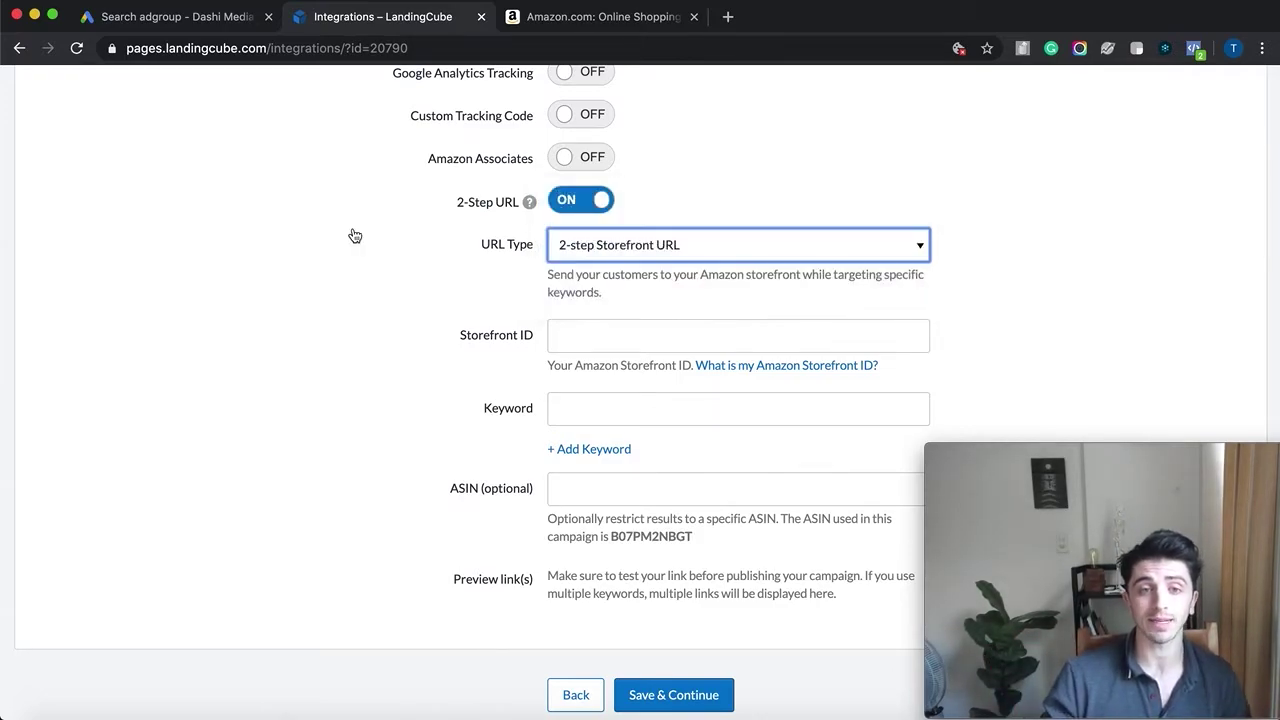
key("ctrl+shift+Tab")
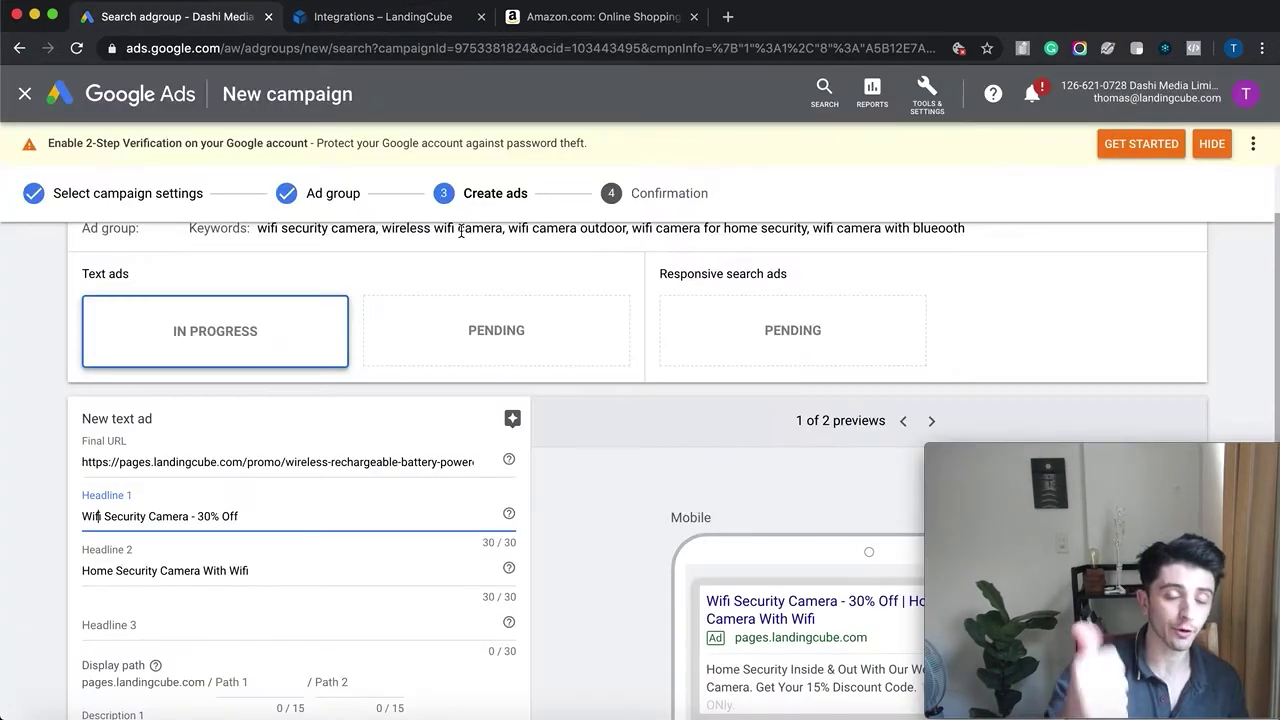